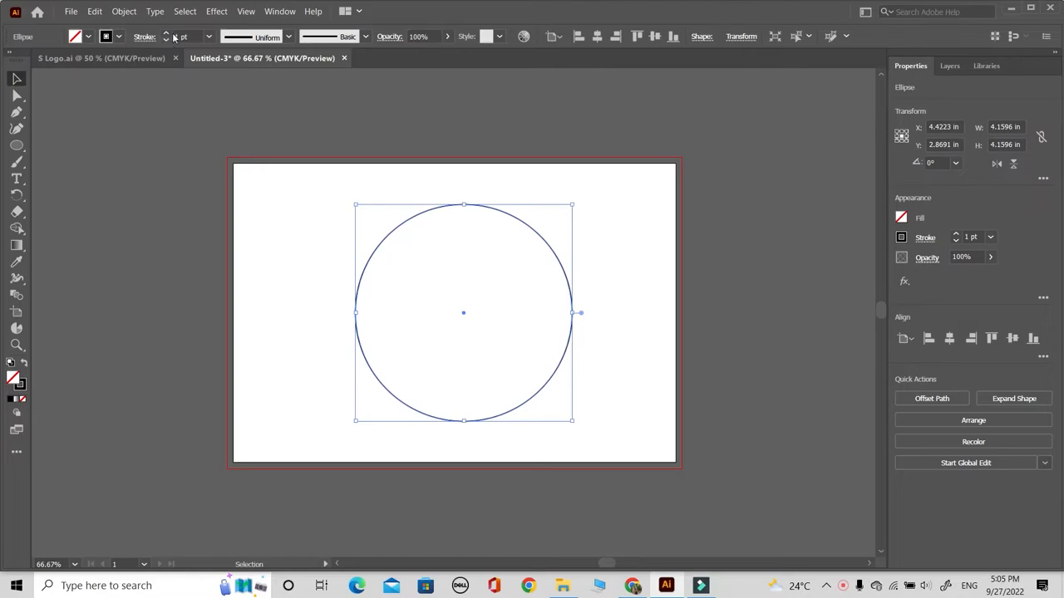
- Set the circle's stroke to 15 pt and deselect it
click(165, 35)
click(166, 35)
click(165, 35)
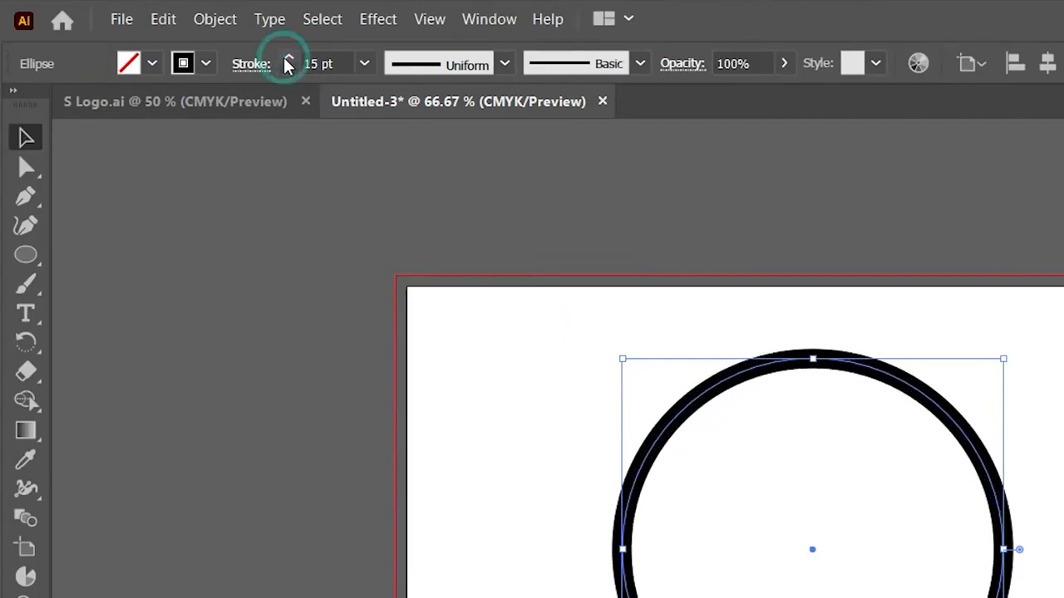
click(471, 489)
click(673, 415)
click(476, 377)
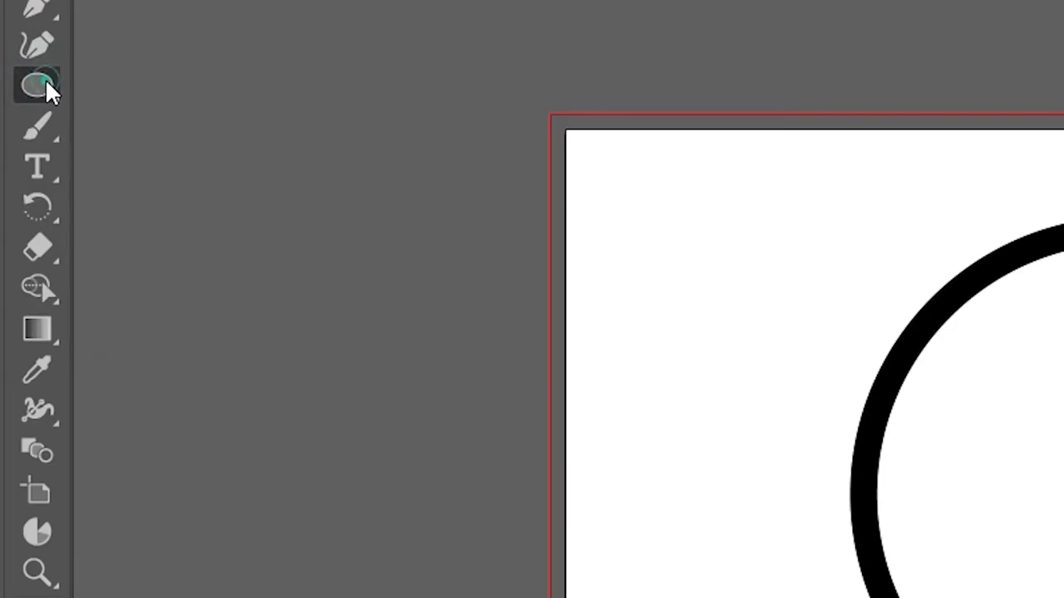
- Draw a near-vertical line about 5.02 in long with a 10 pt stroke and move it across the left half of the circle
click(18, 146)
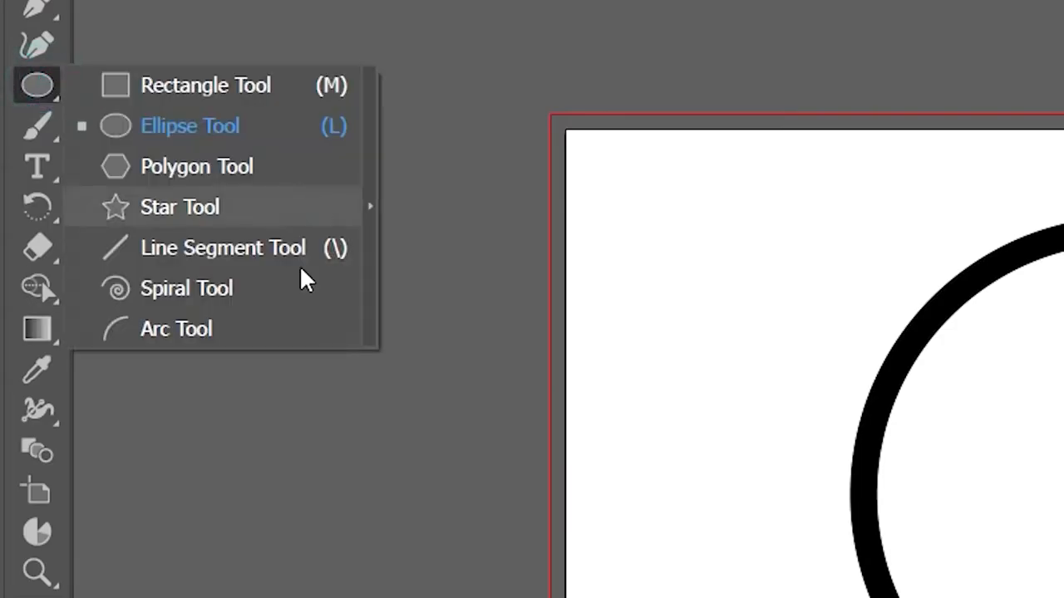
click(278, 250)
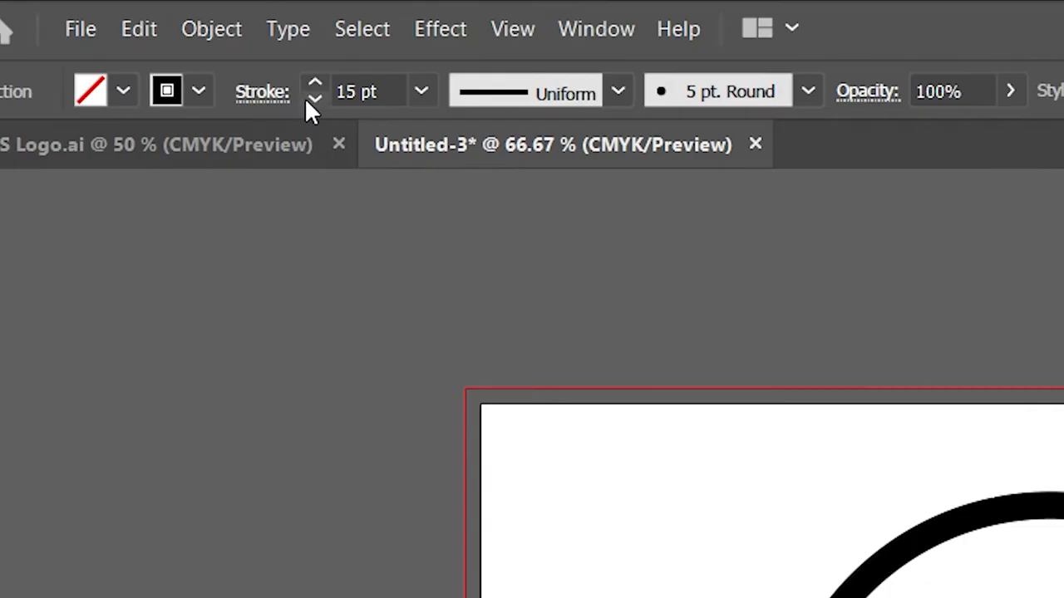
click(165, 40)
click(166, 40)
click(166, 40)
click(165, 40)
click(165, 40)
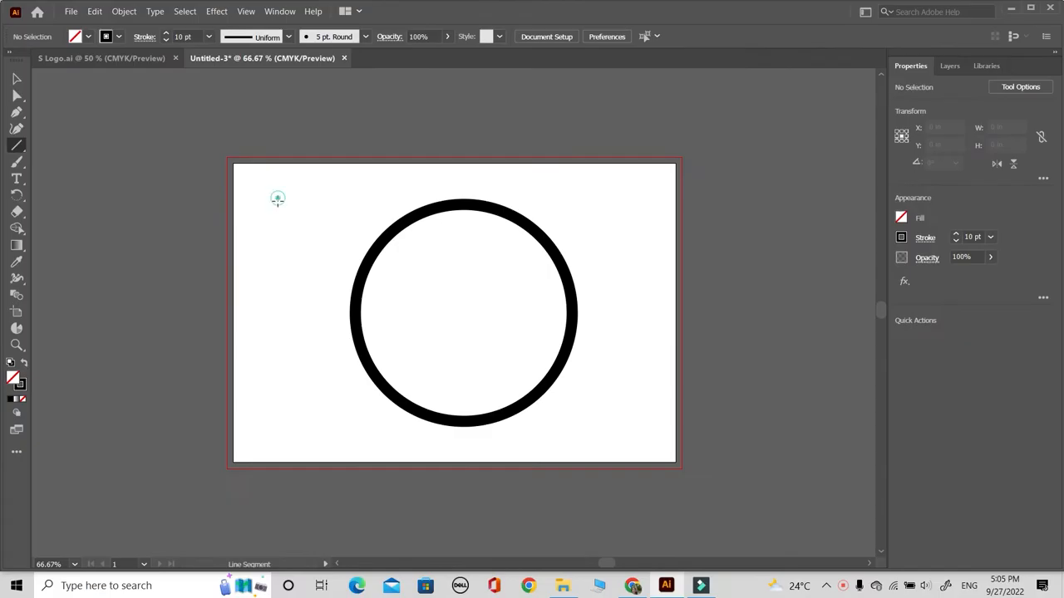
drag(278, 200, 282, 463)
click(18, 76)
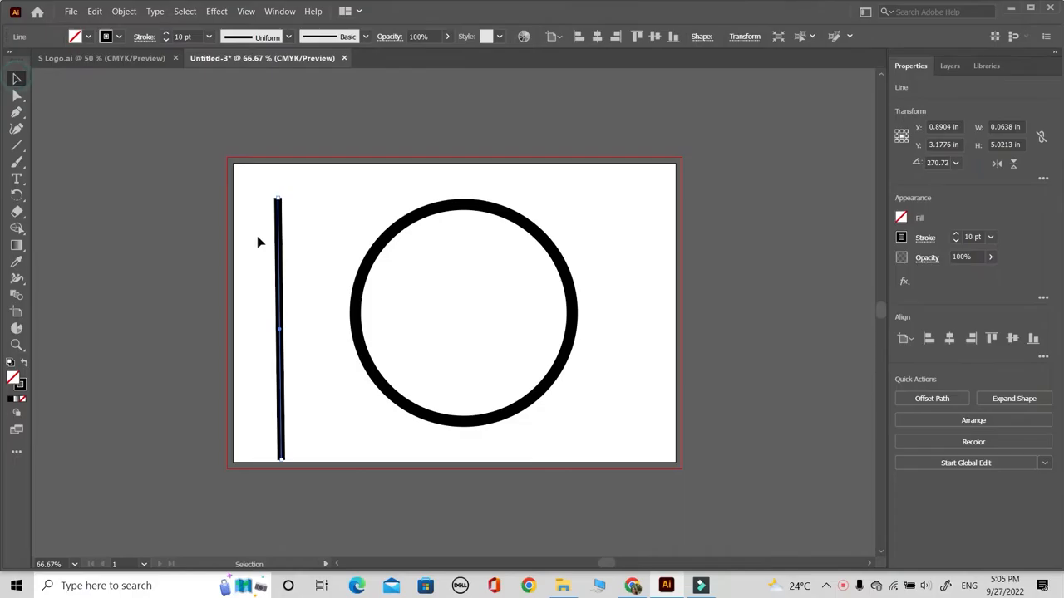
drag(278, 259, 430, 247)
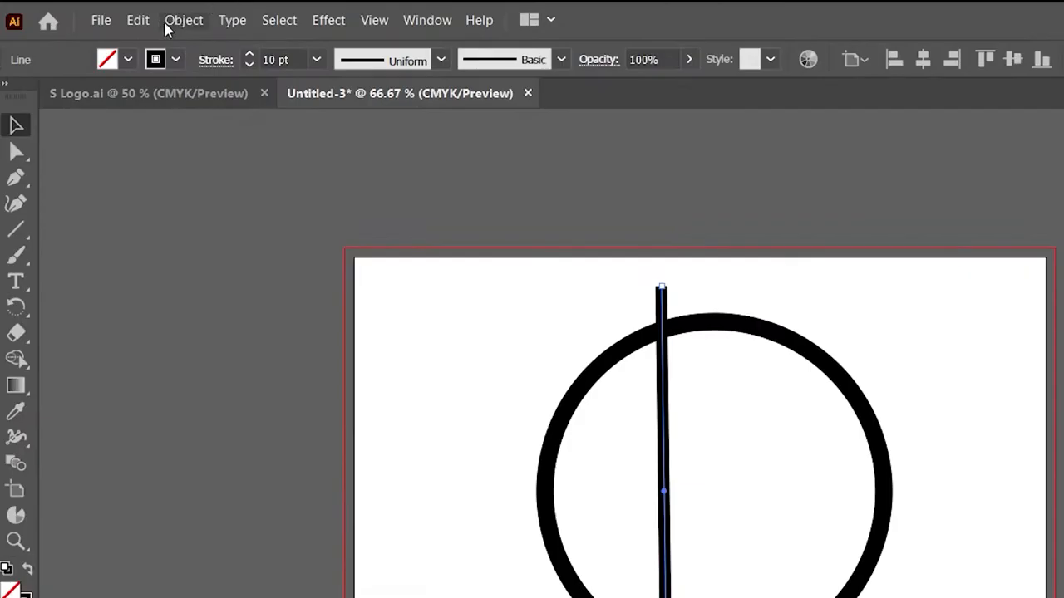
- Create a copy of the line rotated 25° and move it so both lines cross at the circle's upper edge
click(122, 11)
mouse_move(137, 25)
click(512, 93)
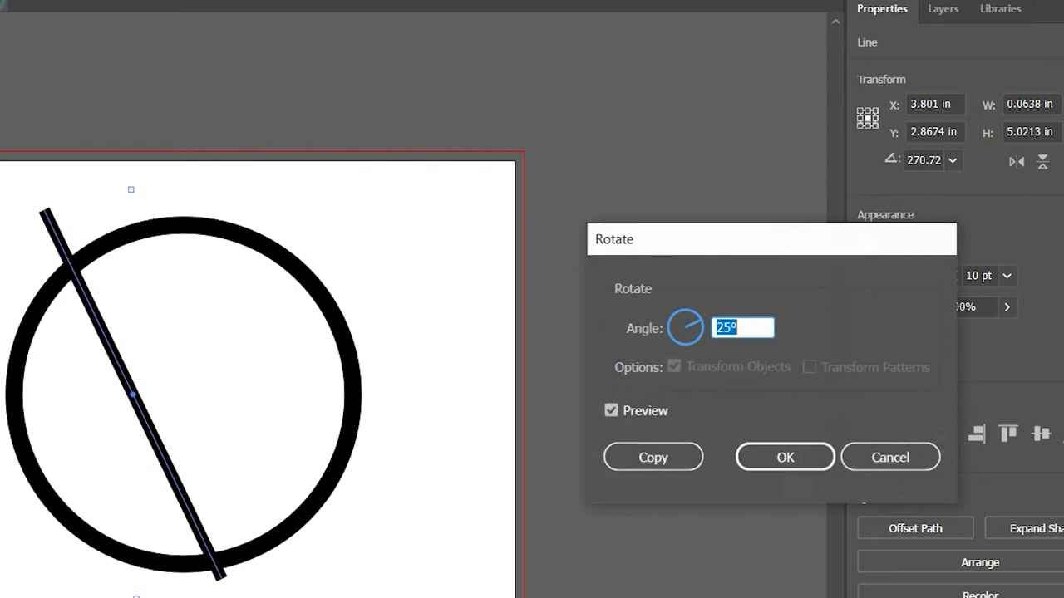
click(677, 456)
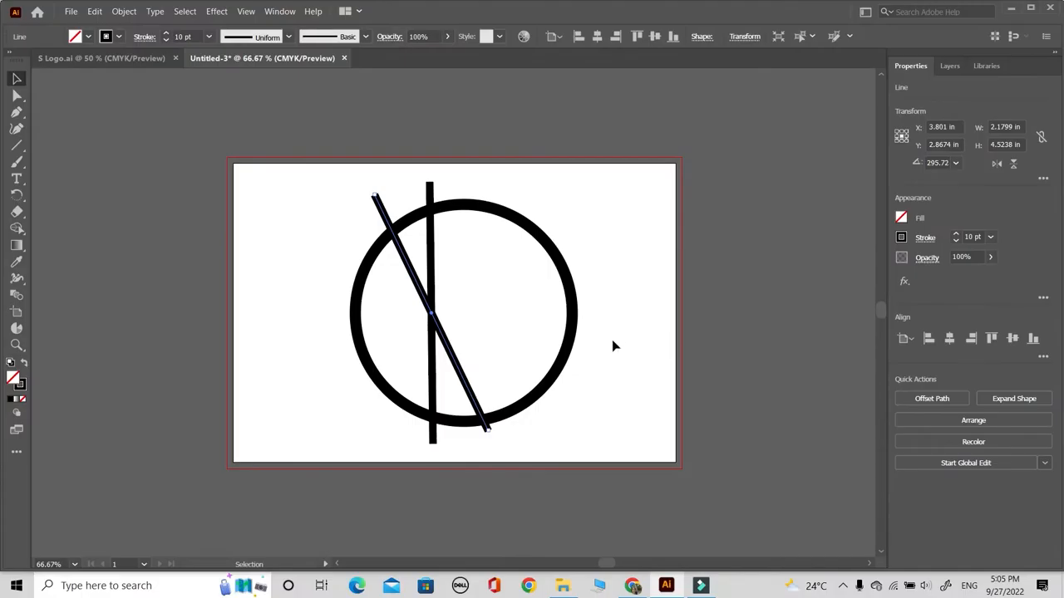
drag(440, 327, 480, 327)
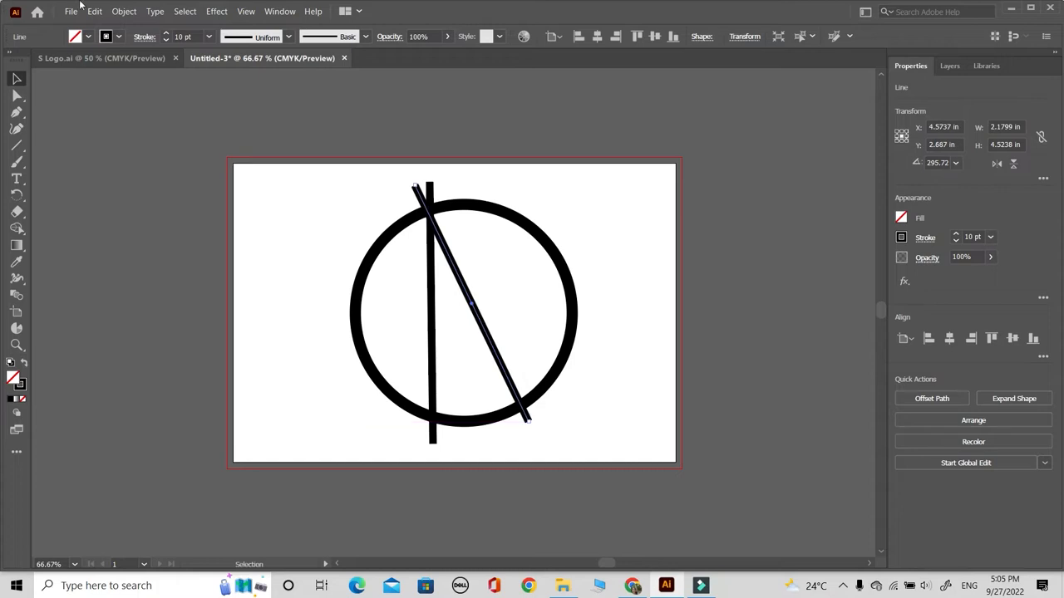
click(393, 331)
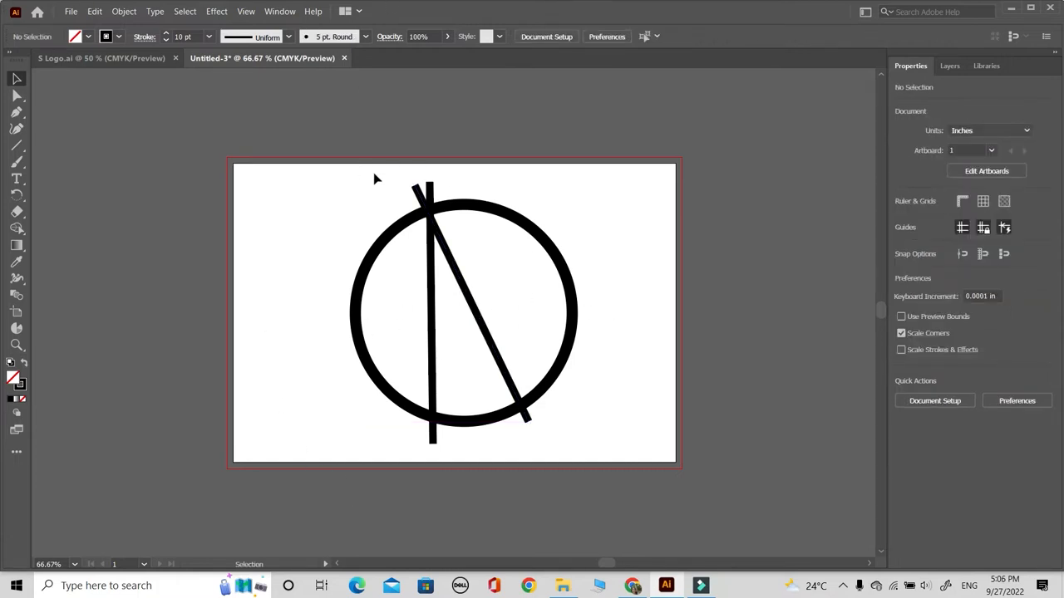
- Expand the circle's stroke into a filled ring shape
click(406, 228)
click(123, 11)
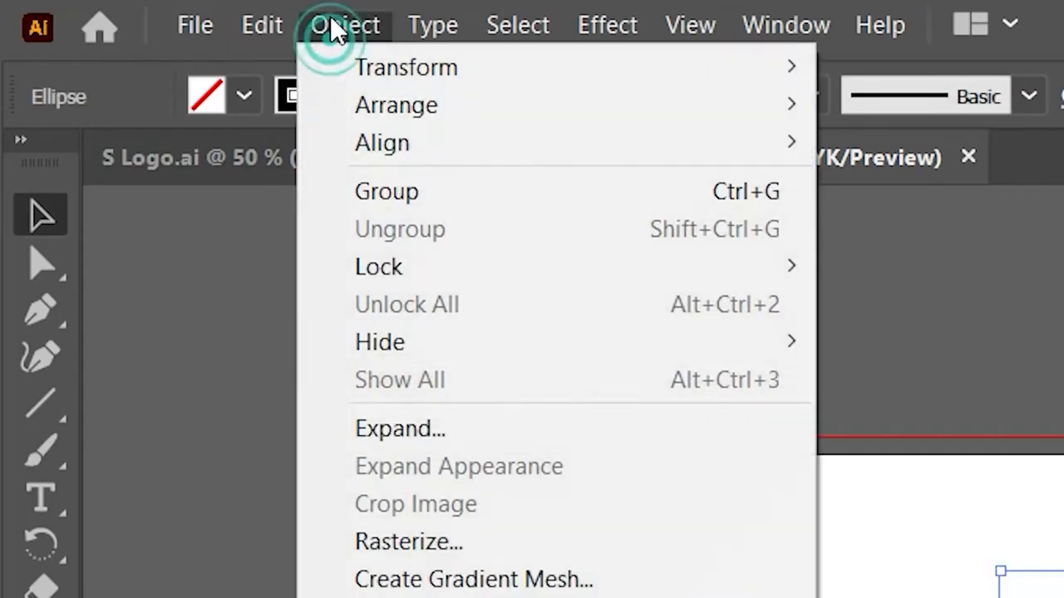
click(504, 420)
click(738, 474)
click(362, 163)
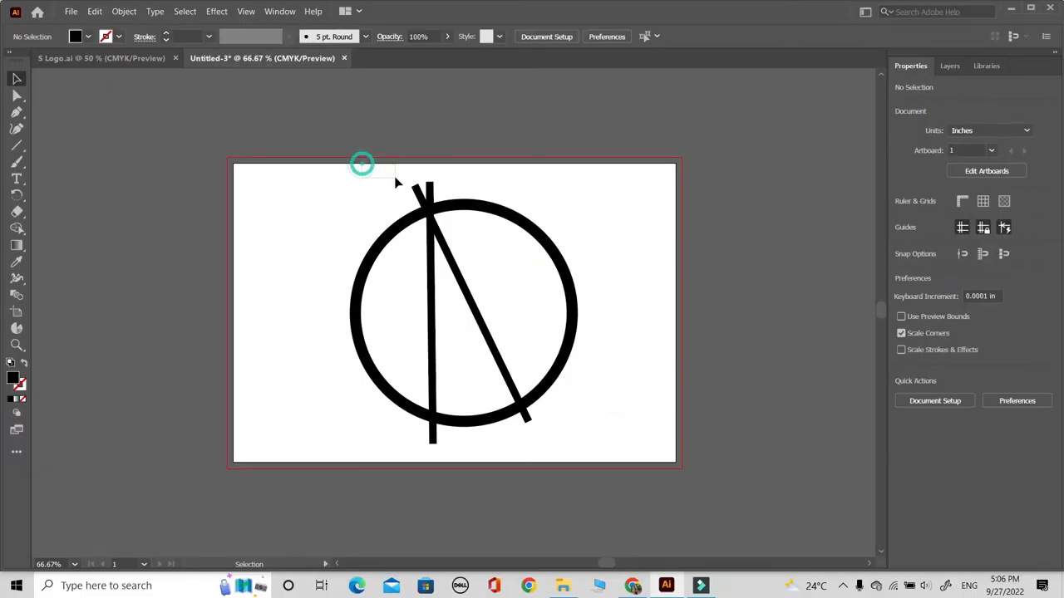
- Expand the two crossing lines into filled bar shapes
drag(455, 193, 456, 189)
click(124, 11)
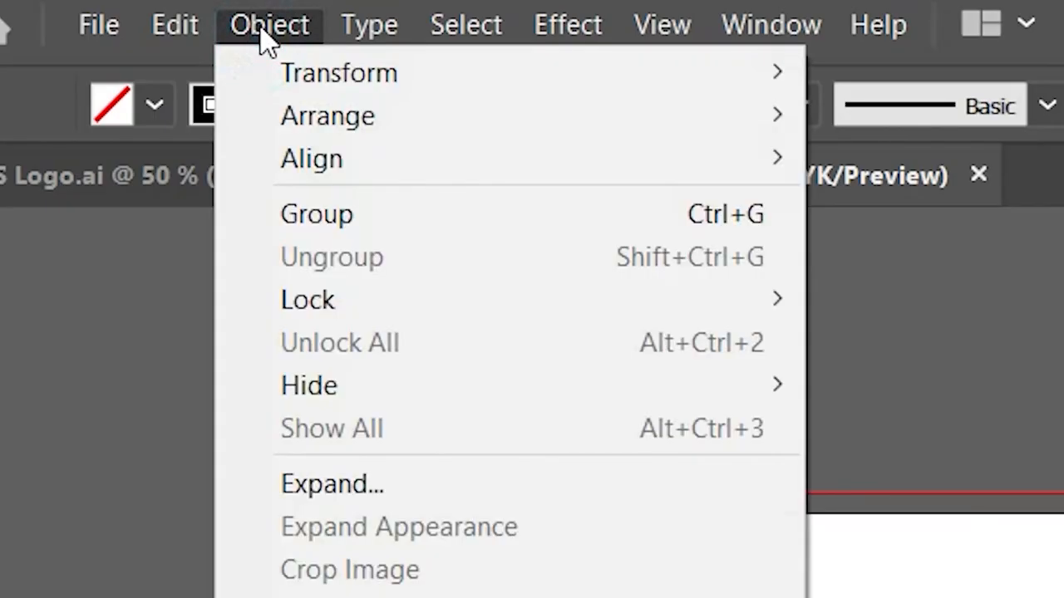
click(373, 491)
click(679, 507)
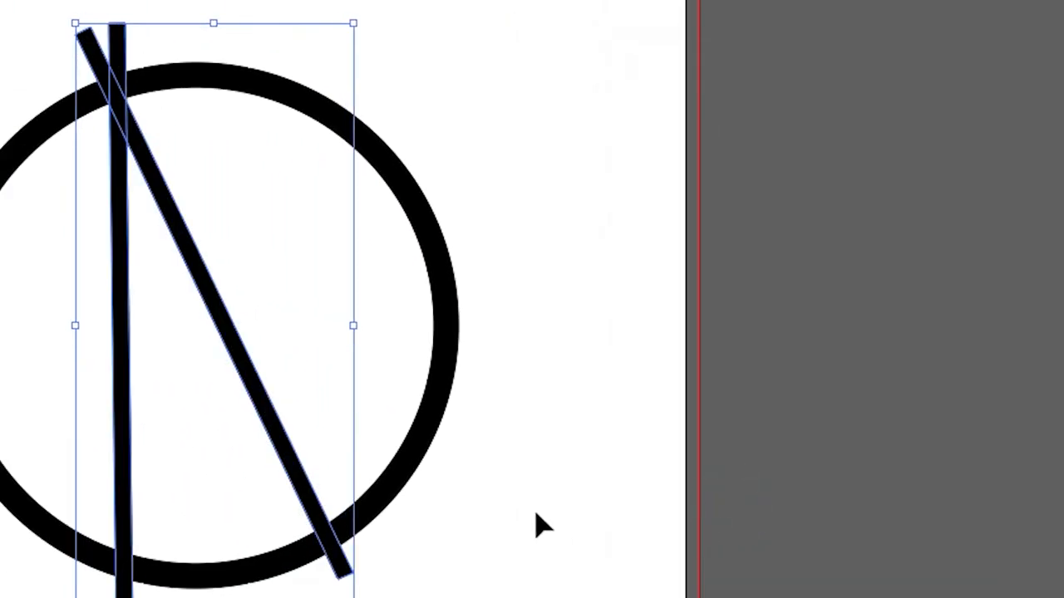
click(611, 395)
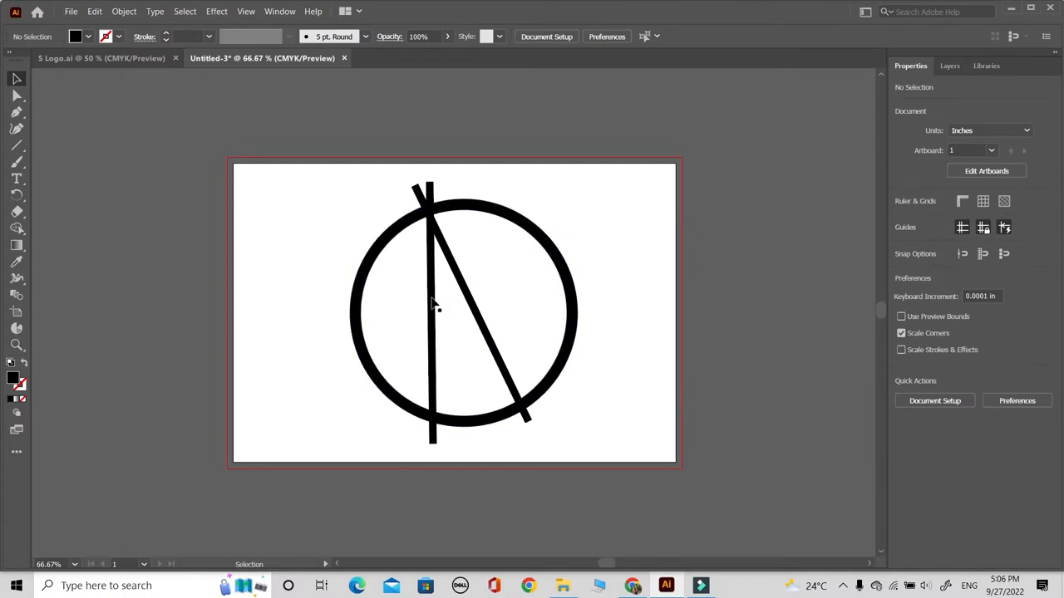
- Draw an upward-bowed curve with the Pen tool from the ring's lower left to its upper right, and swap its fill and stroke
click(17, 111)
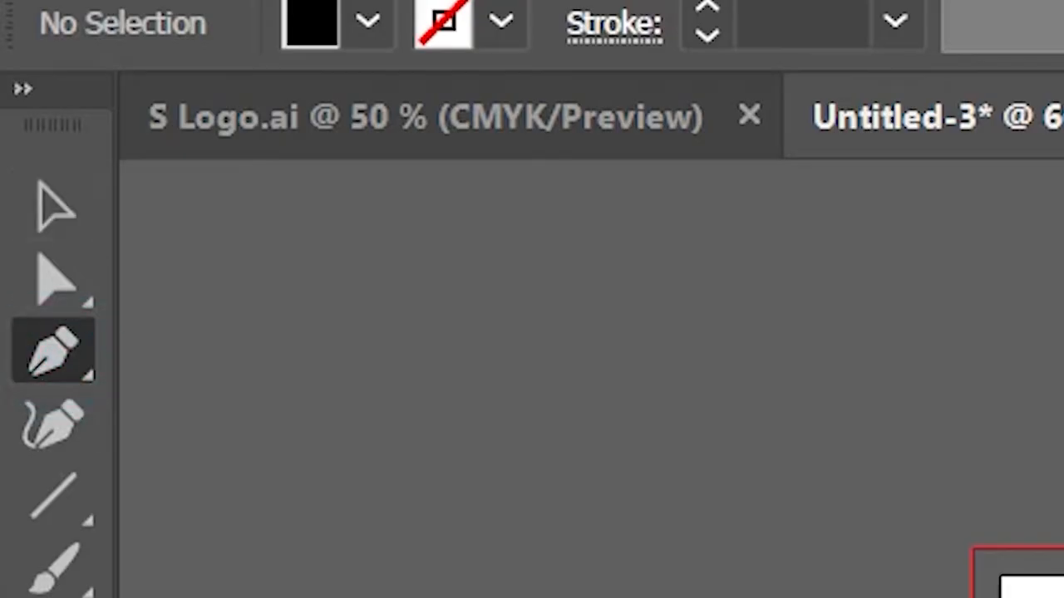
click(340, 363)
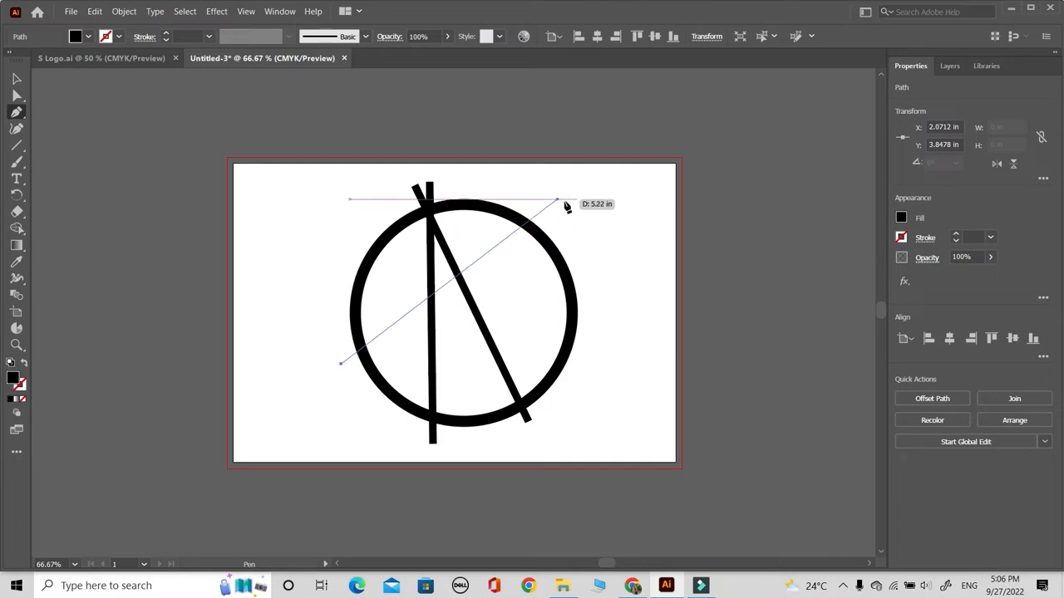
drag(577, 218, 743, 202)
key(Return)
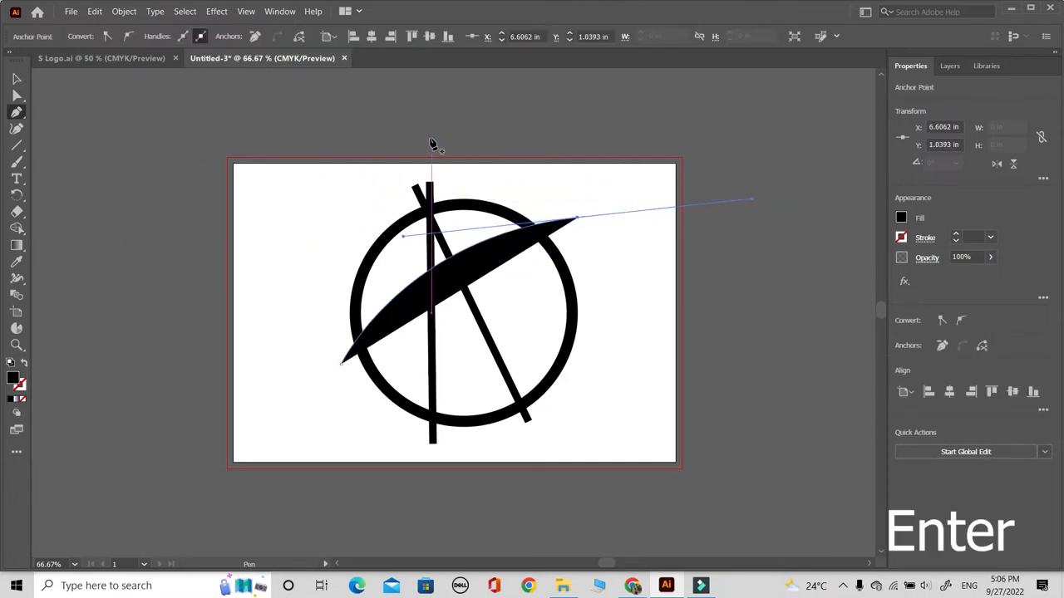
key(v)
click(23, 363)
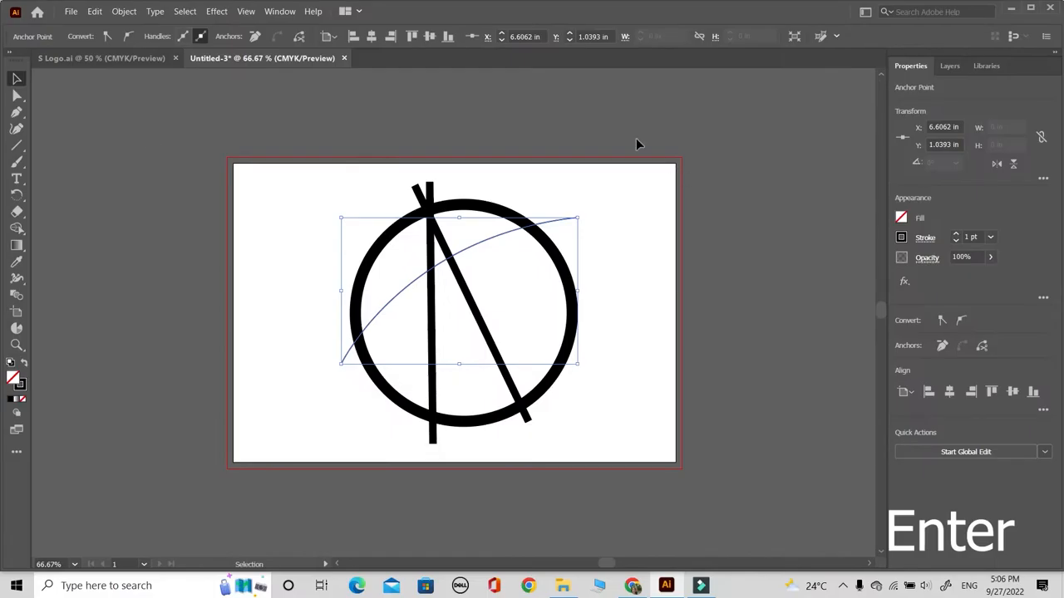
- Set the curve's stroke to 3 pt and enlarge it to about 5.92 × 3.31 in, extending past the ring's right side
click(629, 190)
click(576, 220)
click(957, 235)
click(956, 235)
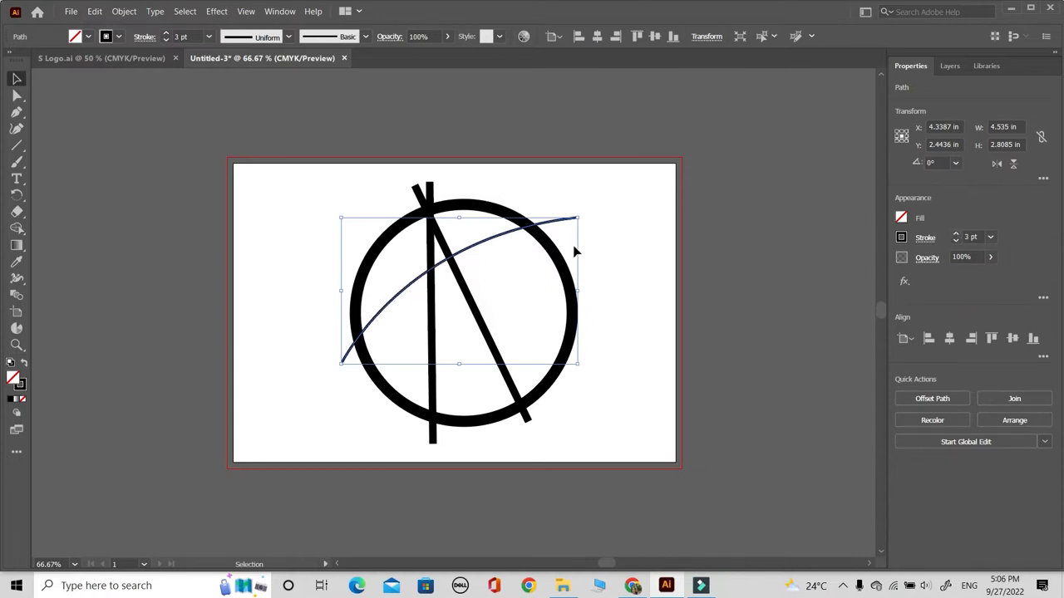
drag(545, 226, 662, 220)
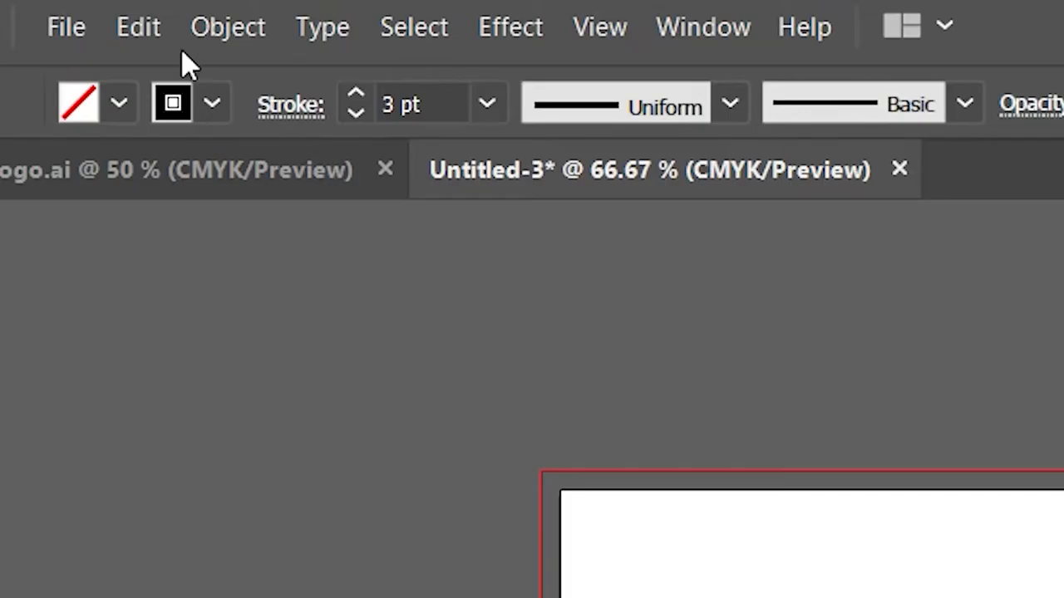
- Paste a copy of the curve in front, shift it right below the original, and pull its lower end down outside the ring
click(95, 11)
click(134, 71)
click(138, 27)
click(263, 288)
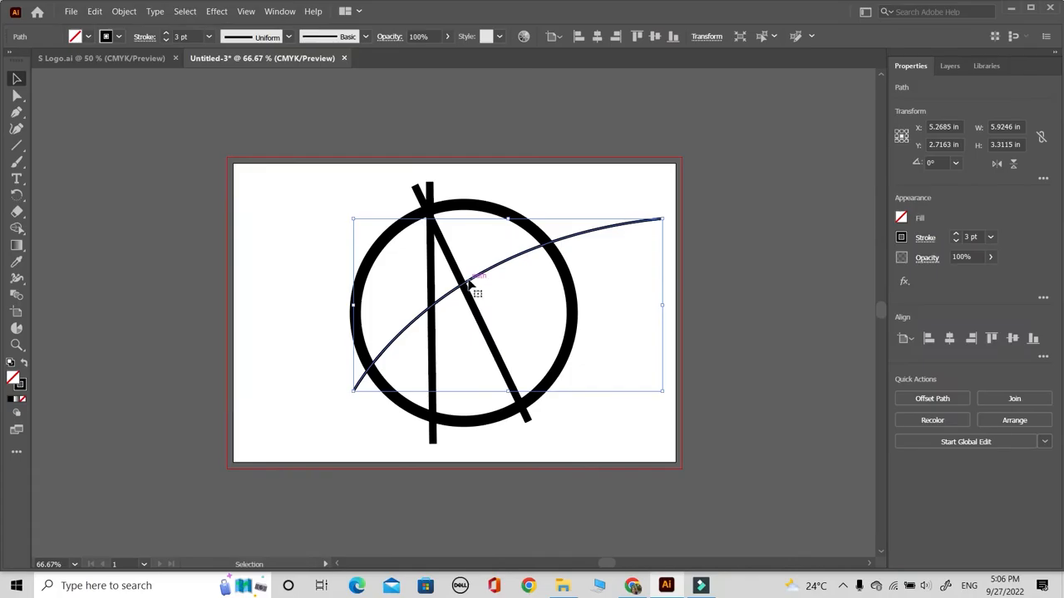
drag(468, 282, 499, 285)
click(17, 95)
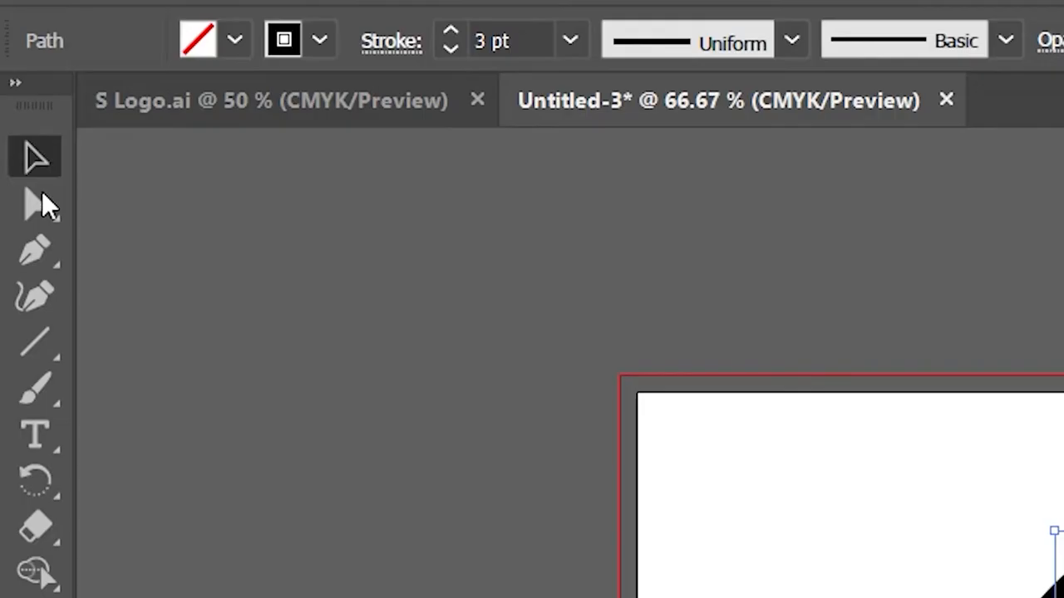
drag(384, 387, 363, 415)
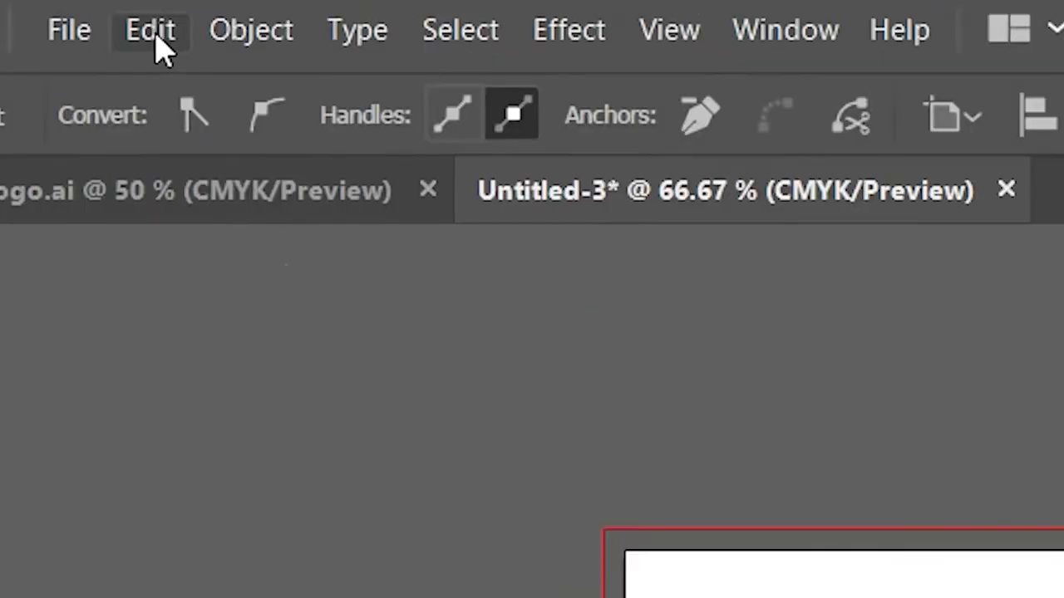
- Paste a copy of the second curve in front, rotate it about 6.6°, and position it as the lowest of the three curves
click(94, 11)
click(136, 79)
click(148, 32)
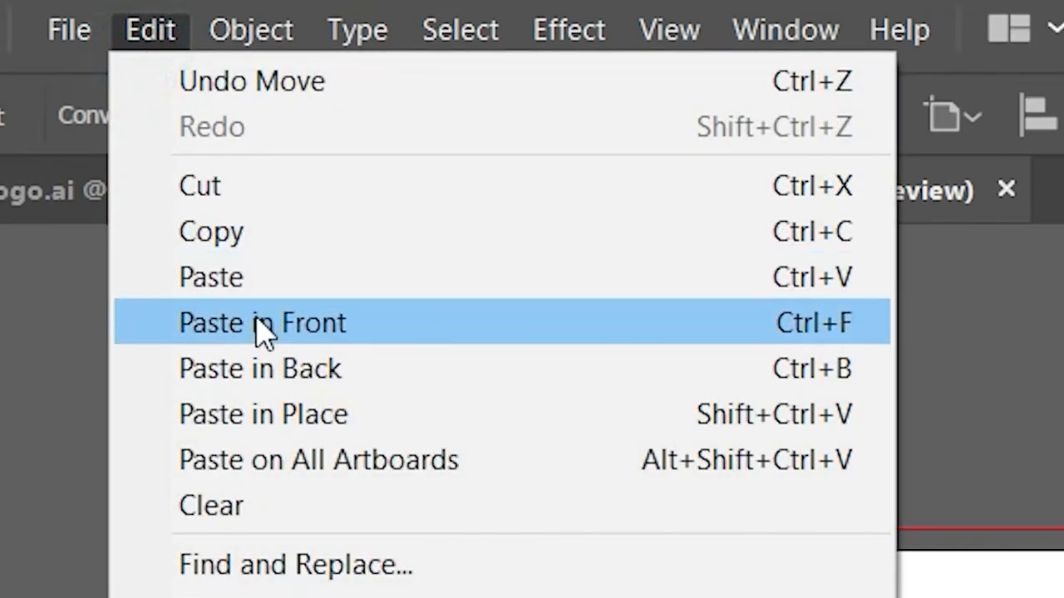
click(258, 321)
mouse_move(515, 275)
mouse_down()
mouse_move(523, 286)
mouse_move(465, 271)
mouse_move(444, 283)
mouse_move(514, 294)
mouse_up()
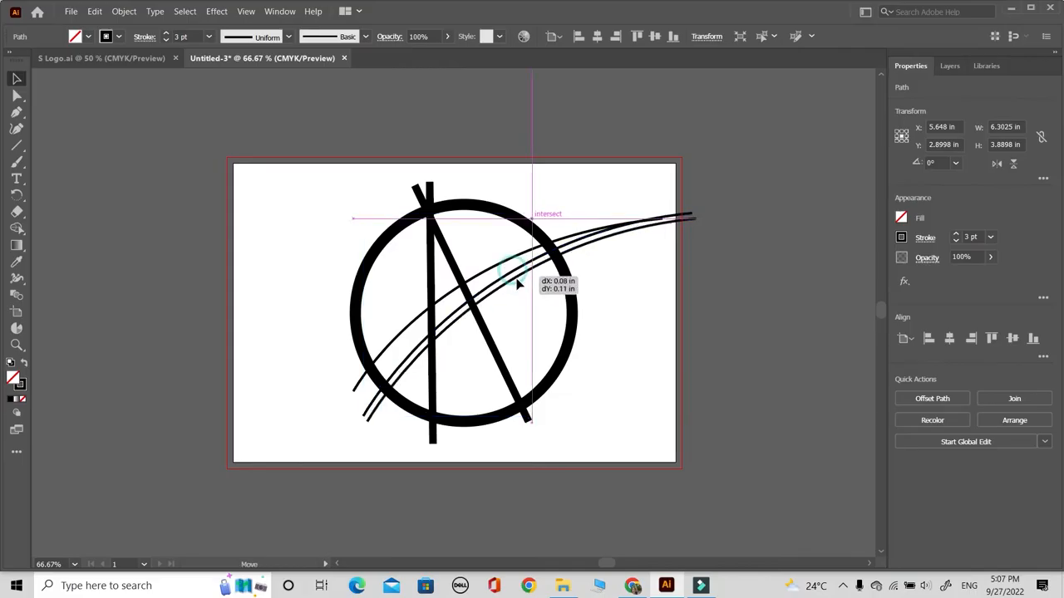
drag(695, 438, 703, 418)
drag(511, 295, 505, 293)
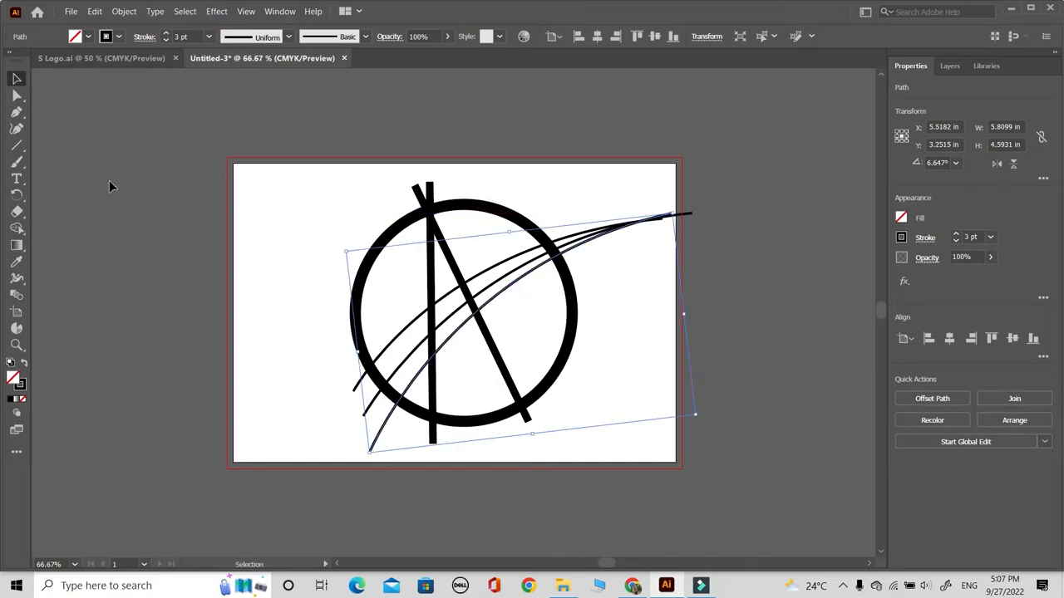
click(238, 216)
drag(622, 258, 620, 249)
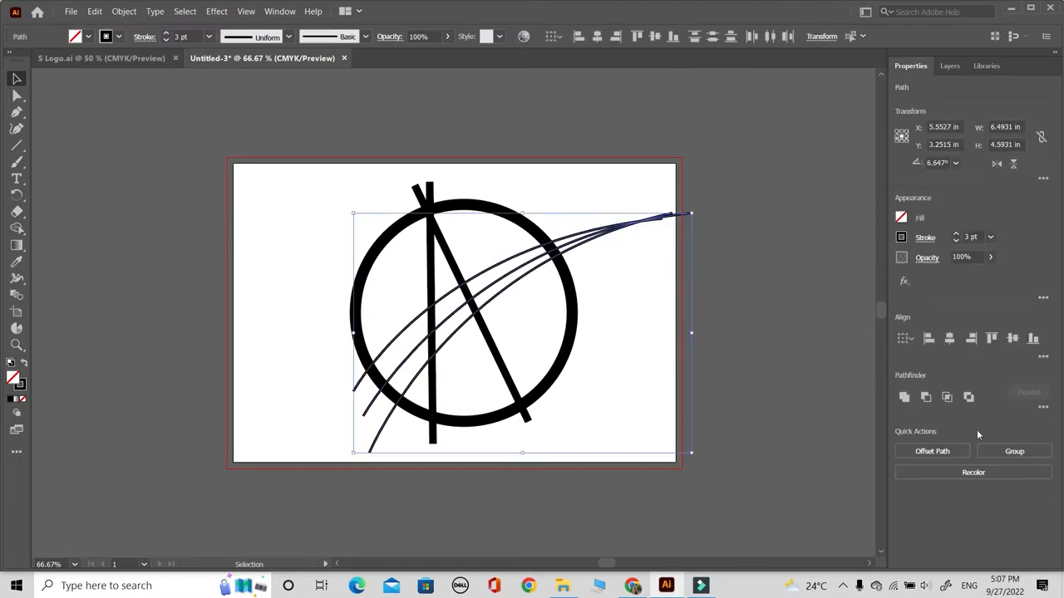
click(700, 425)
- Swap the fill and stroke of the ring and both bars so they are drawn as outlines
drag(313, 170, 464, 243)
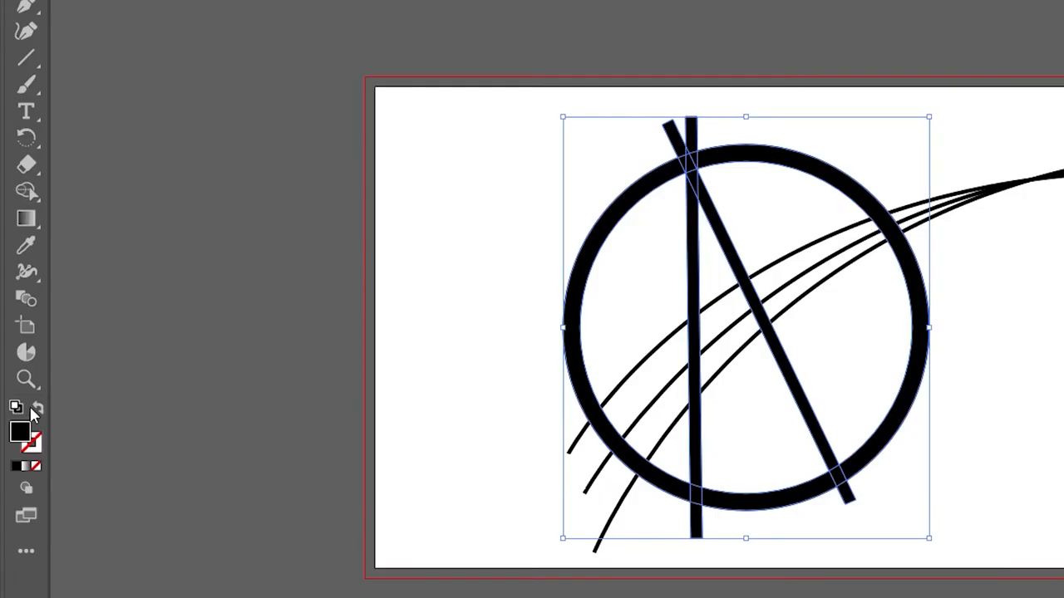
click(23, 363)
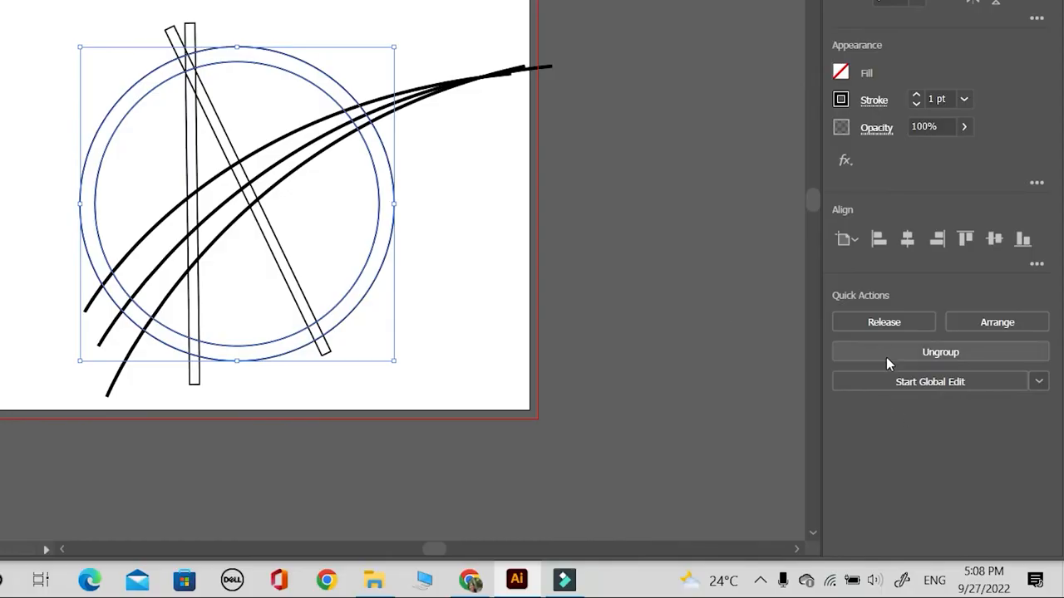
click(886, 358)
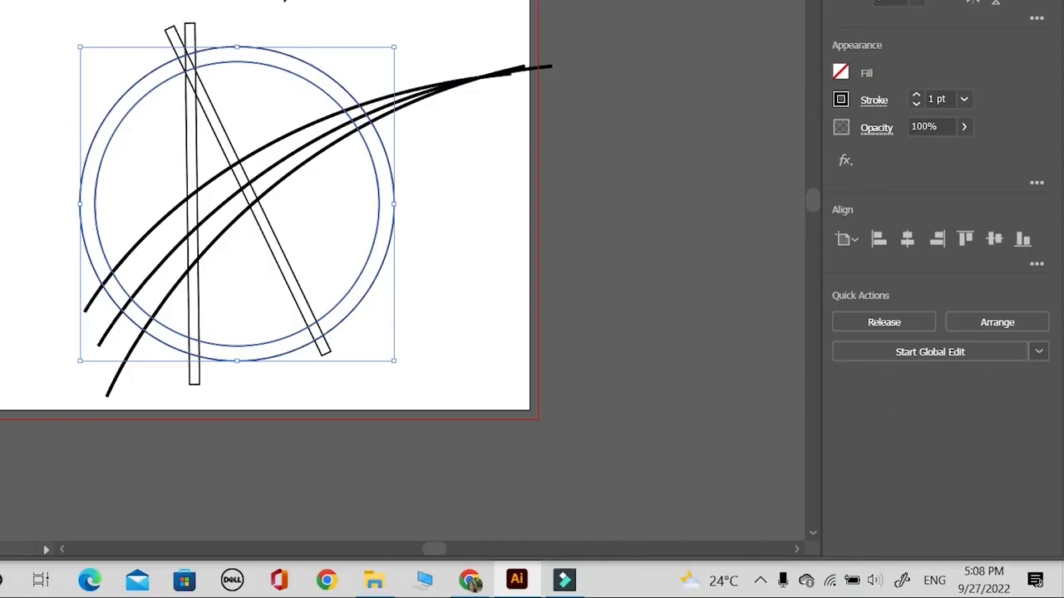
- Release the ring's compound path into separate inner and outer circles
right_click(261, 72)
click(346, 185)
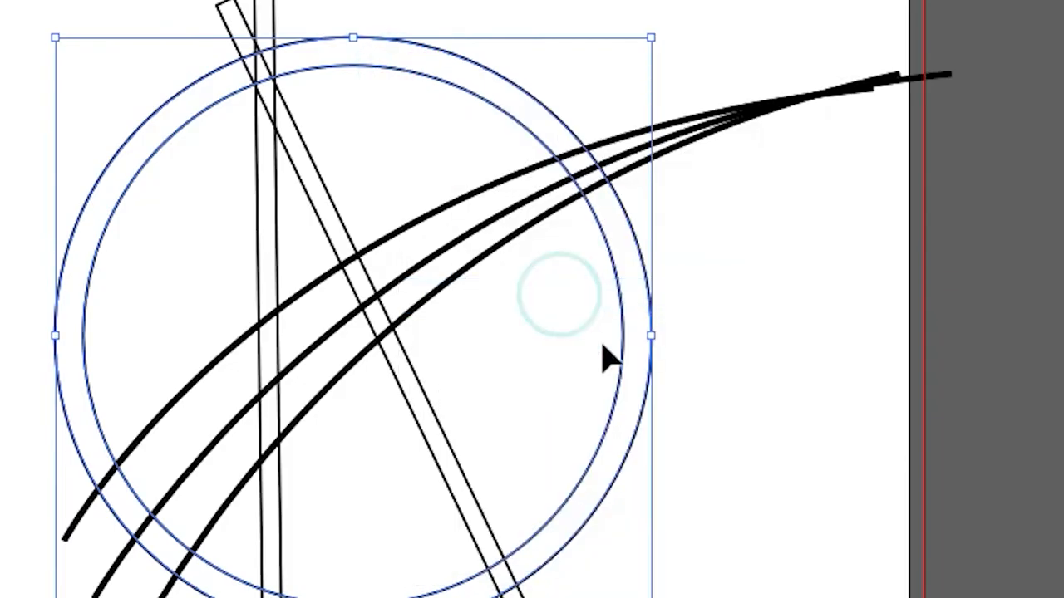
click(764, 500)
- Paste a copy of the inner circle in front and scale it down around its centre to about 3.47 in diameter
click(330, 68)
click(96, 11)
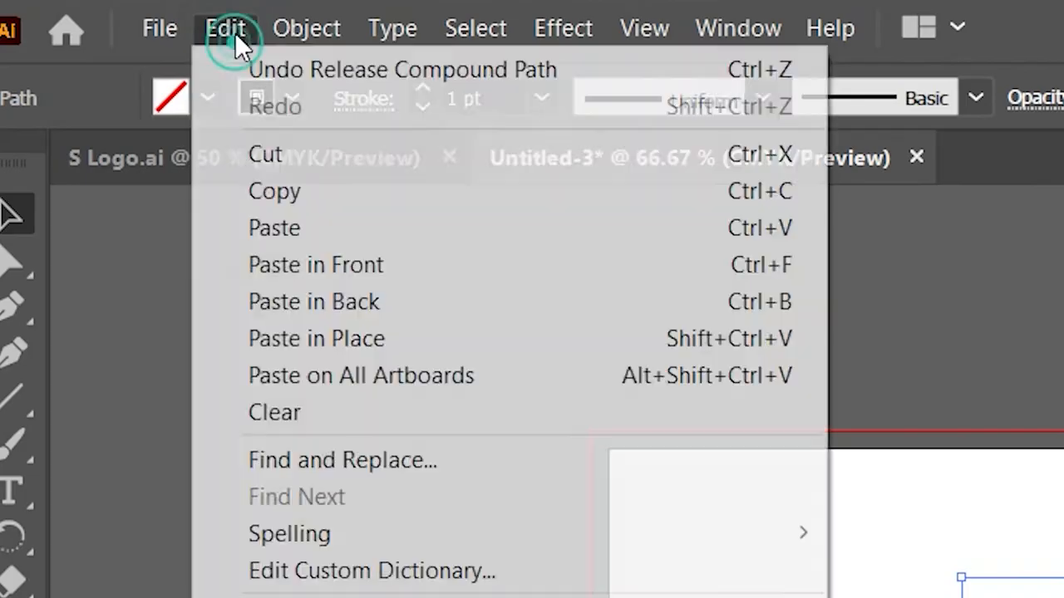
click(328, 197)
click(221, 28)
click(373, 265)
drag(567, 210, 557, 224)
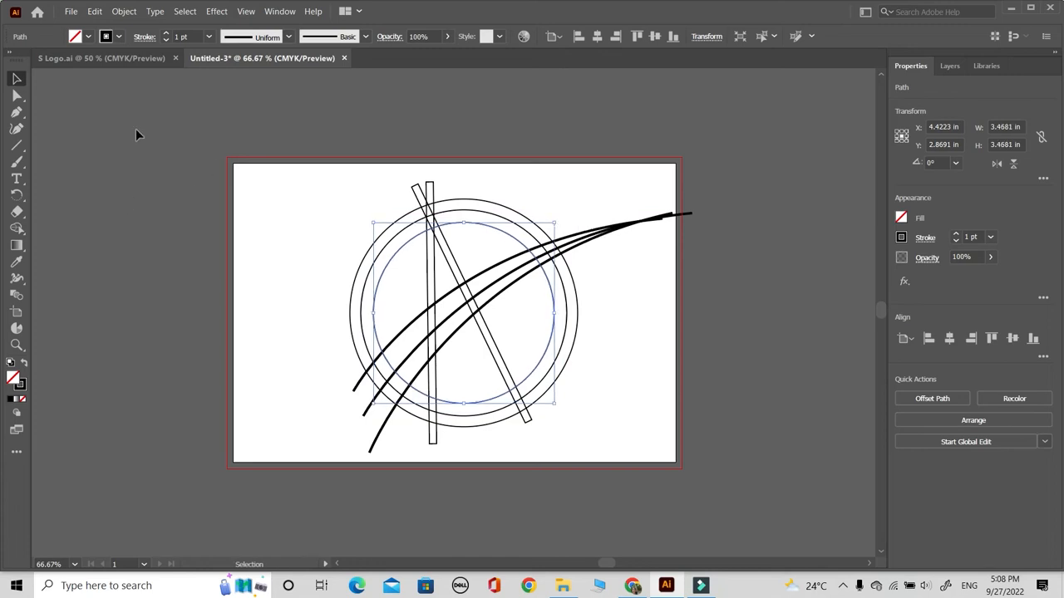
- Select all the artwork and use Shape Builder with a black fill to build the ring's inner band above the top curve
click(325, 209)
key(z)
click(482, 340)
drag(483, 278, 485, 327)
click(16, 80)
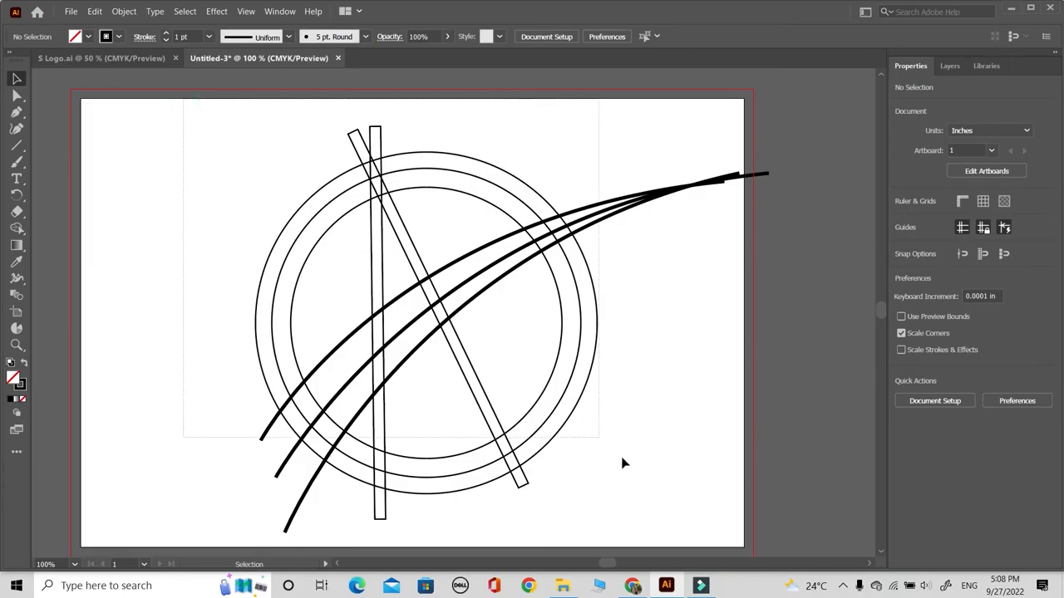
key(ctrl+a)
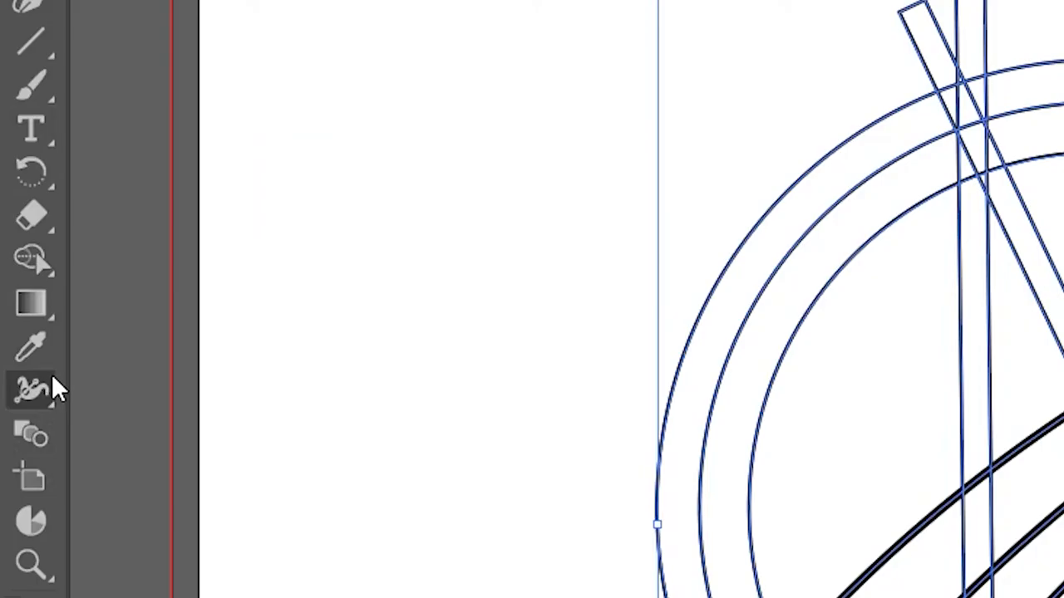
click(16, 231)
click(174, 273)
click(225, 94)
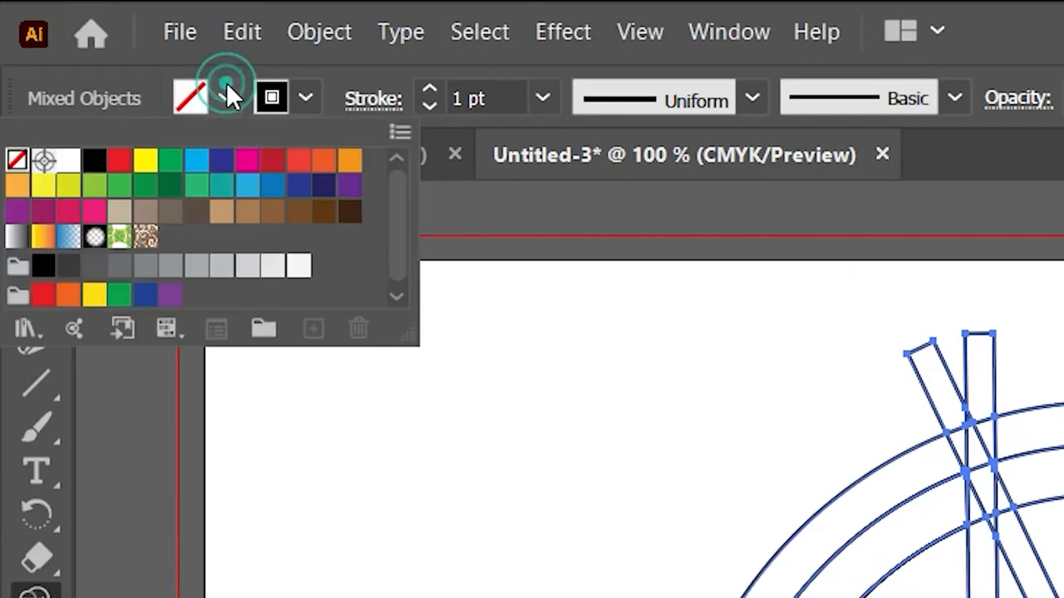
click(88, 161)
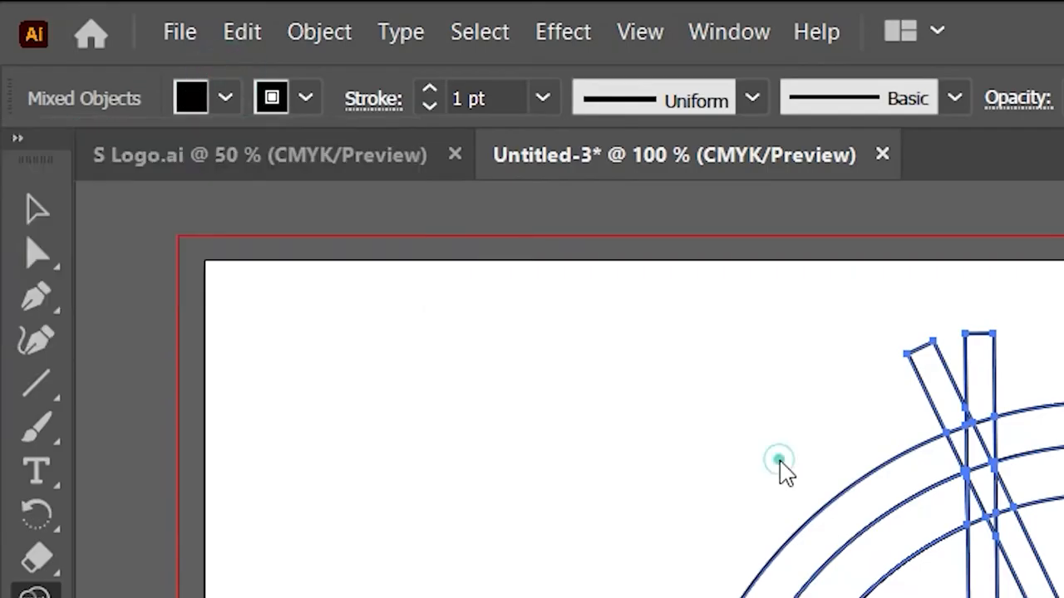
click(336, 205)
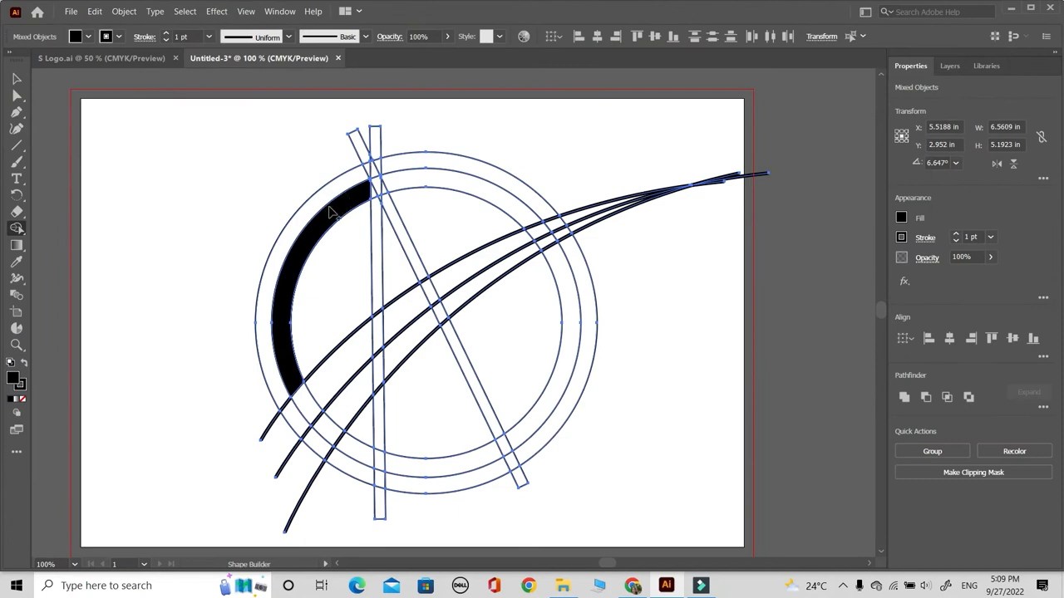
click(420, 182)
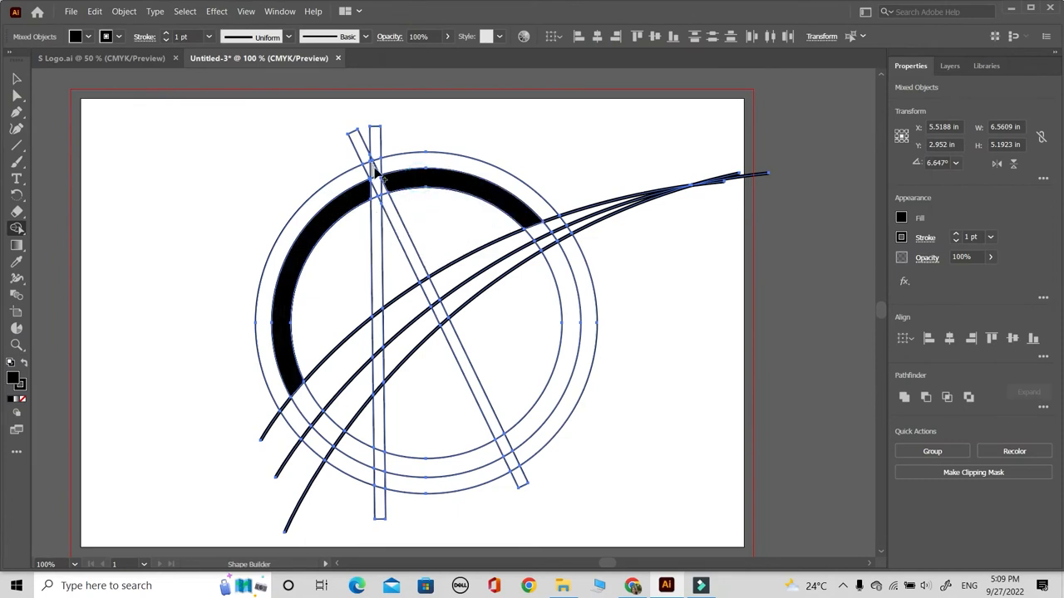
- Build both bars as black shapes above the top curve, plus the vertical bar below the middle curve and the diagonal bar below the lowest curve
drag(374, 193, 375, 243)
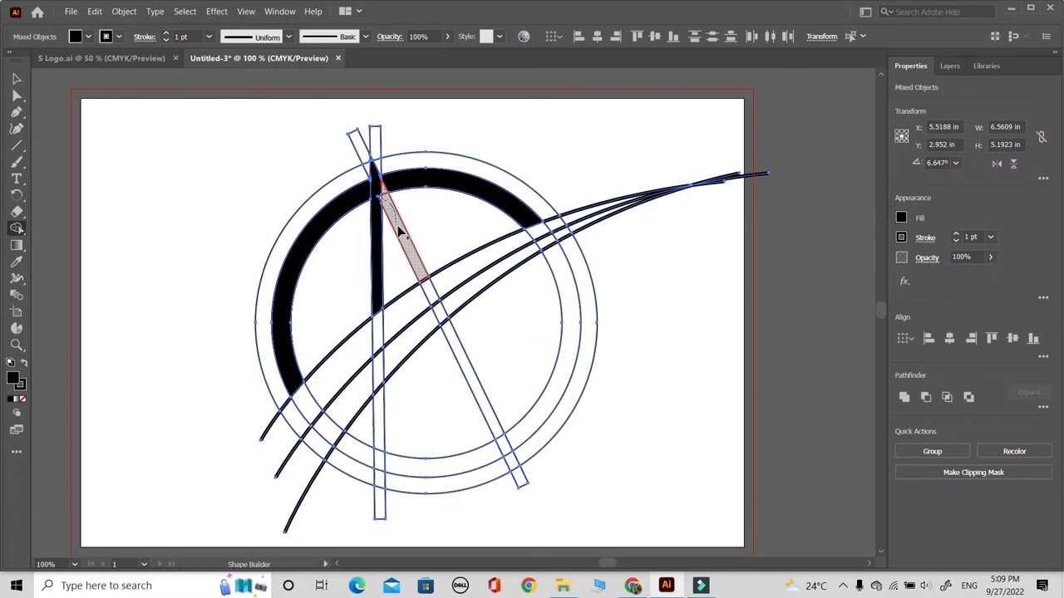
click(399, 232)
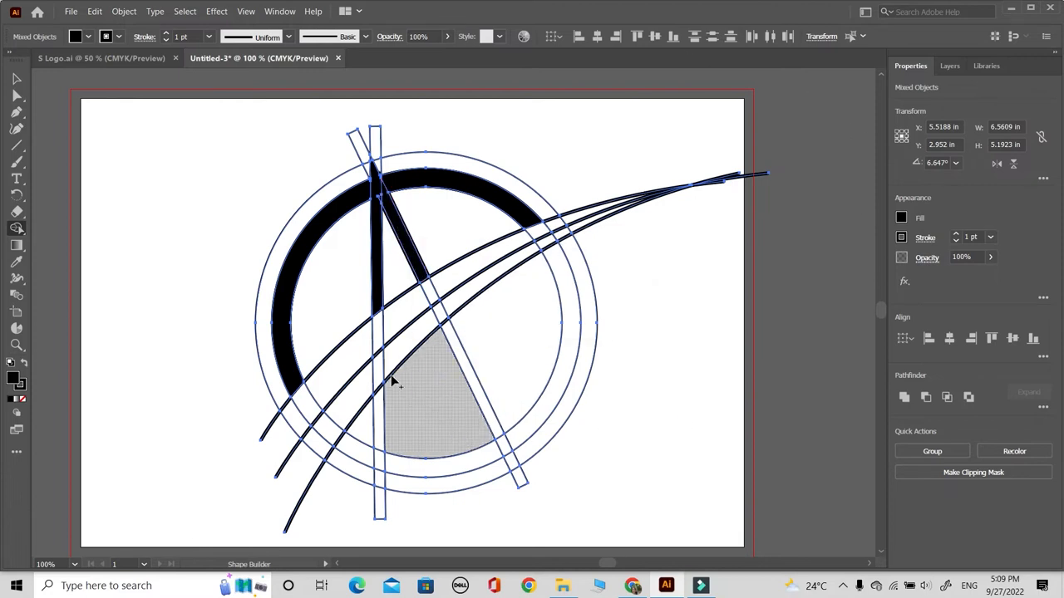
drag(379, 366, 380, 426)
drag(383, 494, 381, 508)
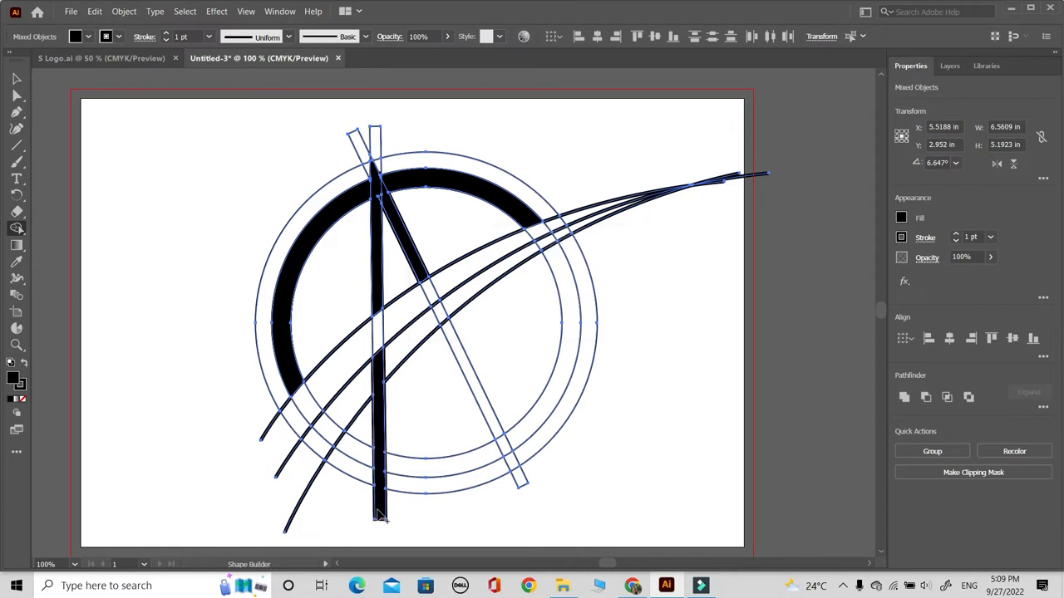
drag(460, 358, 460, 358)
key(ctrl+z)
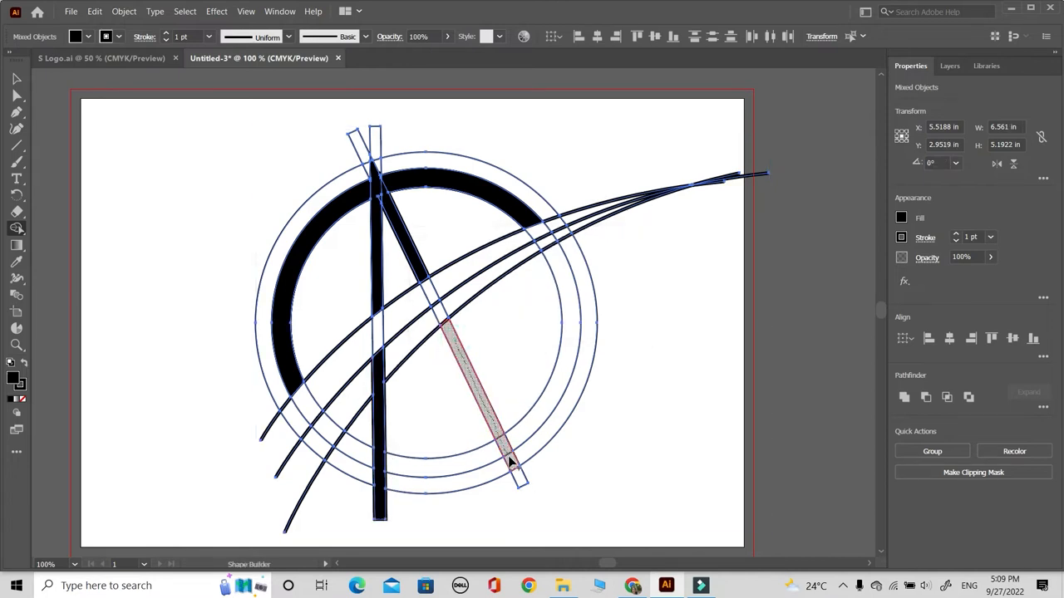
drag(520, 481, 521, 482)
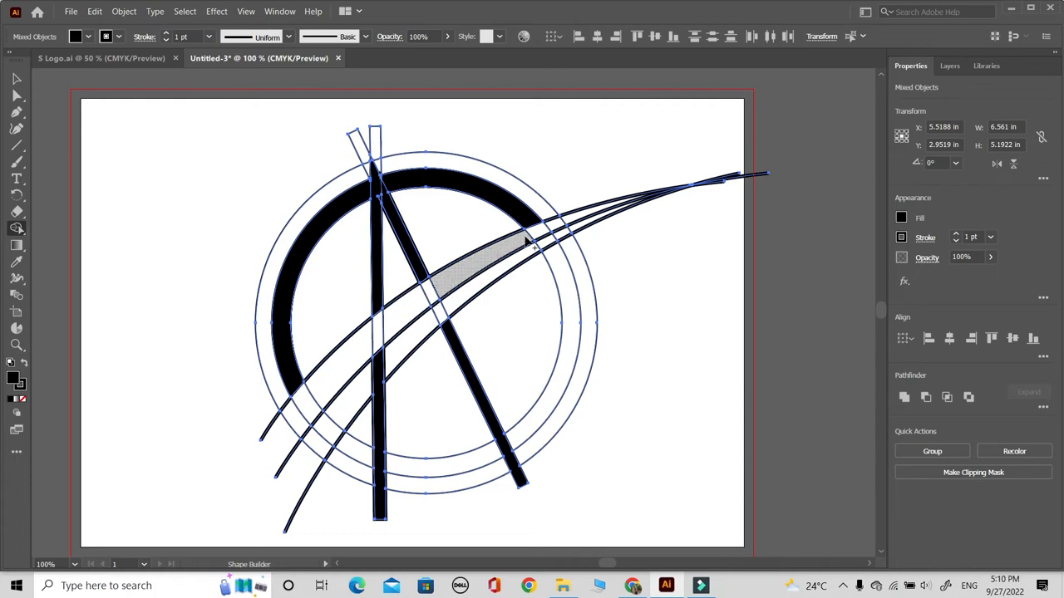
- Merge all regions between the top and middle curves into one black swoosh running from the outer circle to the curves' tip
drag(280, 443, 325, 381)
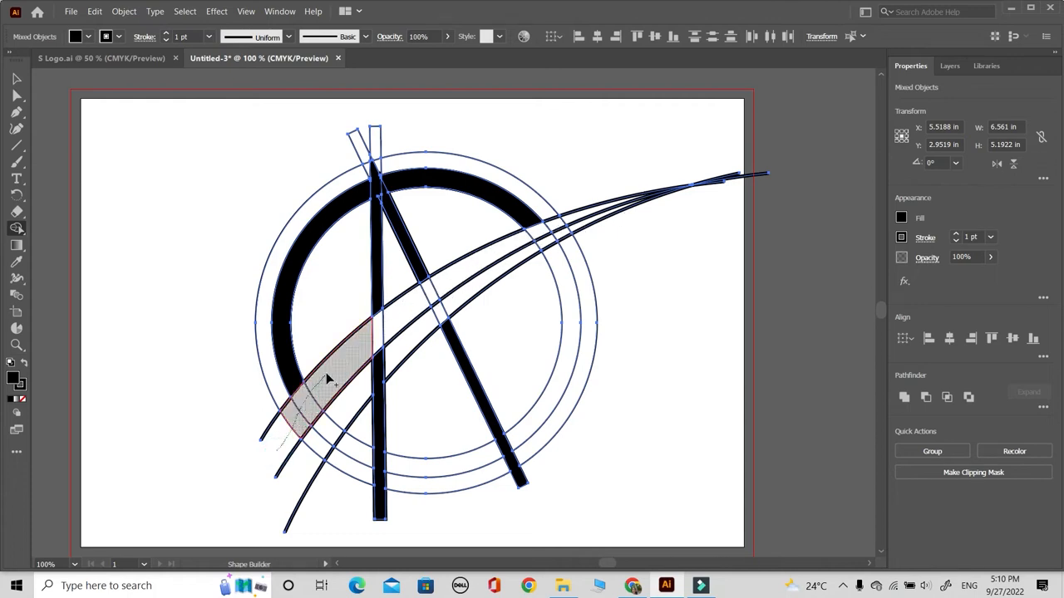
drag(366, 335, 443, 288)
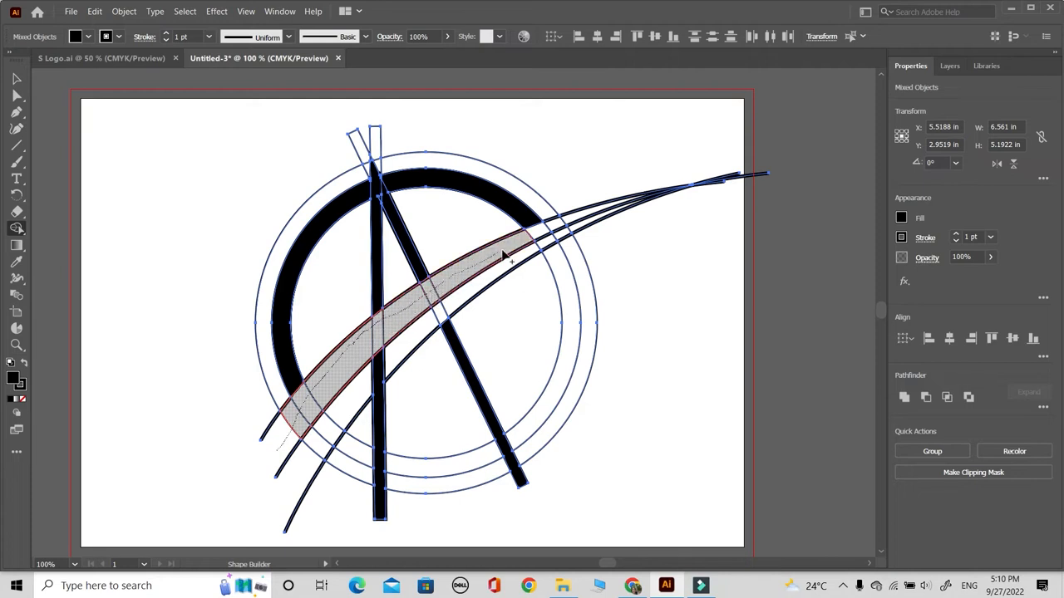
drag(544, 226, 583, 215)
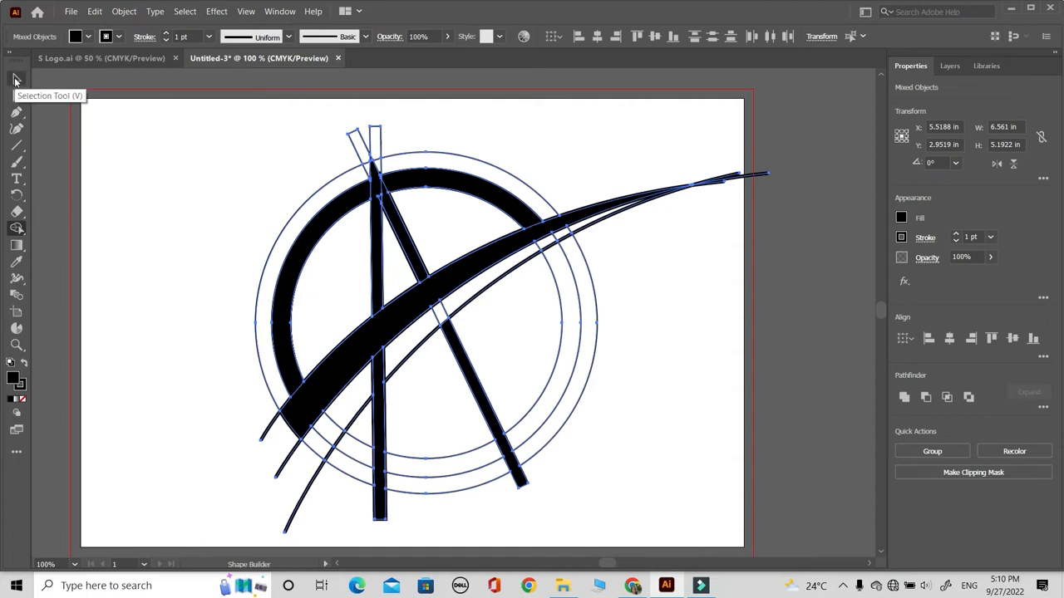
- Fill the three inner-band arcs of the ring below the lowest curve with black using Shape Builder
click(353, 456)
click(405, 464)
click(576, 364)
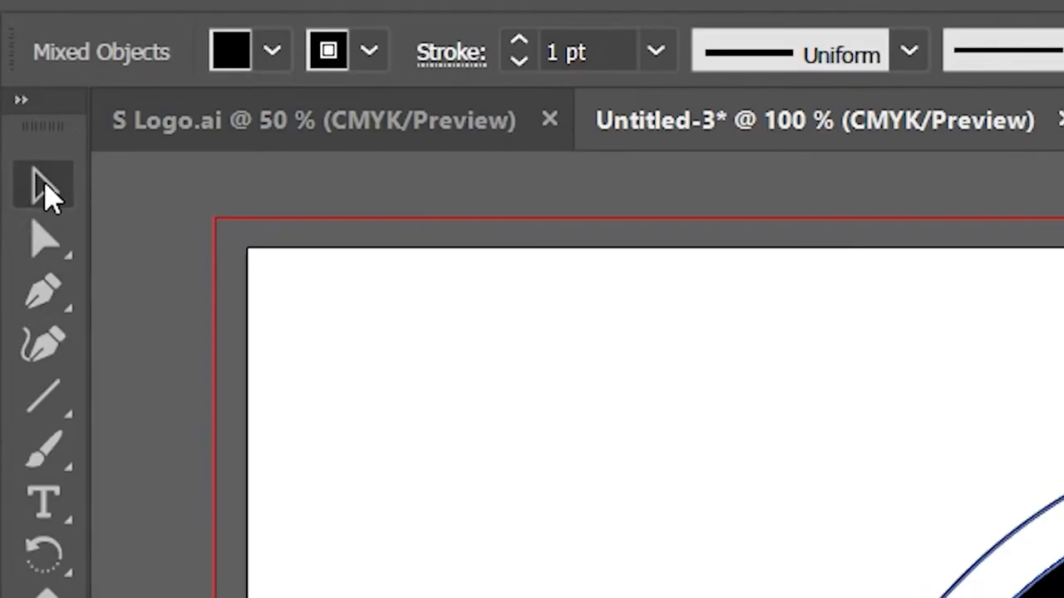
- Delete the thin outer circle outline around the black ring
click(17, 80)
click(152, 204)
click(424, 152)
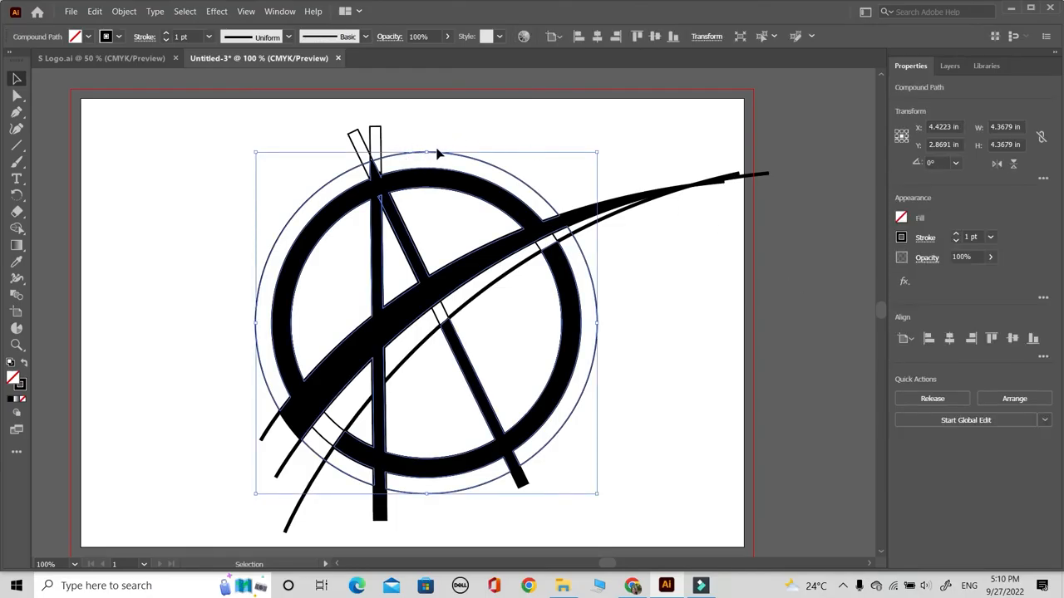
drag(438, 155, 788, 219)
key(Delete)
- Delete the outlined leftover tips of both bars that stick out above the ring
click(356, 136)
click(1007, 452)
click(275, 146)
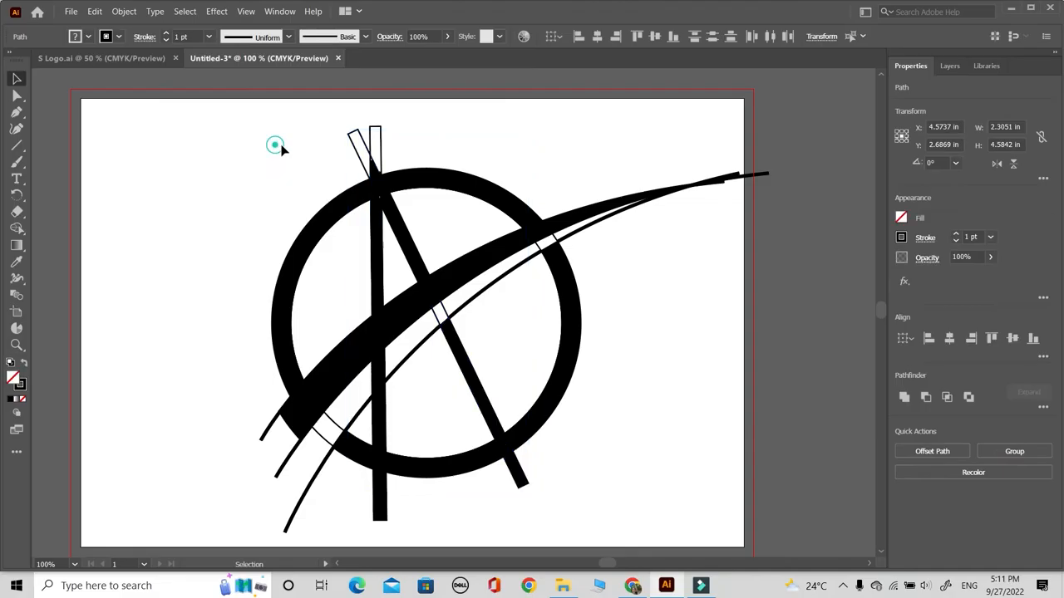
click(374, 138)
click(931, 374)
click(682, 357)
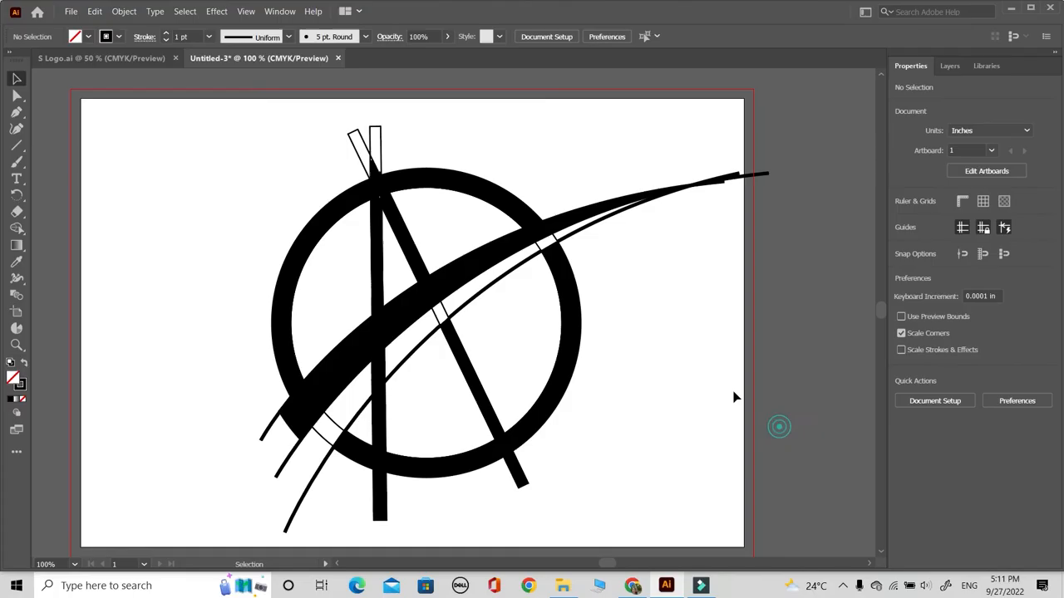
drag(381, 126, 497, 113)
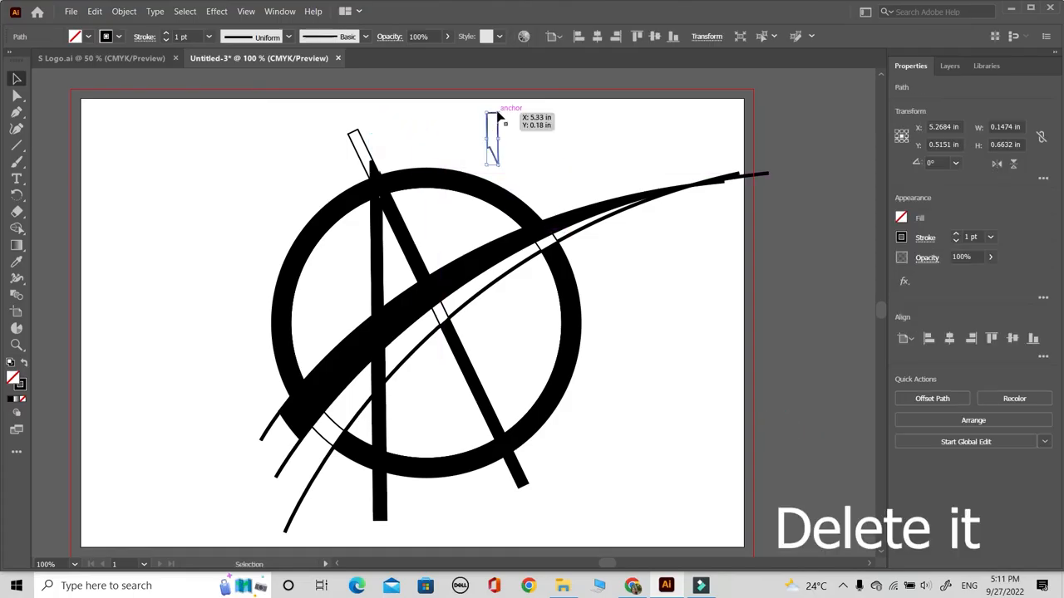
key(Delete)
drag(358, 131, 292, 133)
key(Delete)
- Delete the thin outlines of the diagonal bar and ring left in the gap between the swoosh and the lowest curve
click(441, 322)
key(Delete)
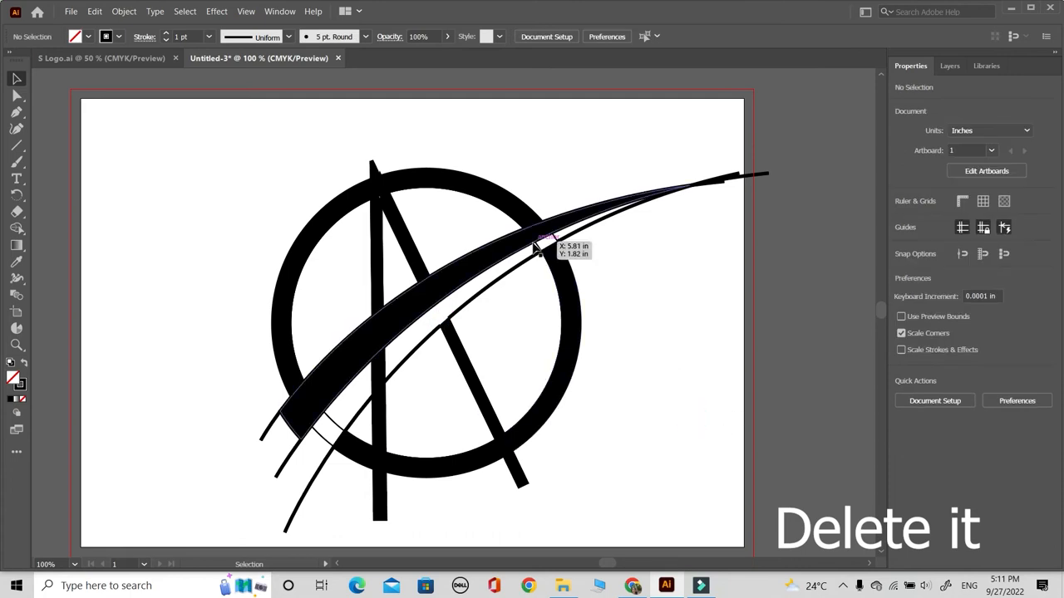
click(547, 249)
key(Delete)
click(580, 251)
key(Delete)
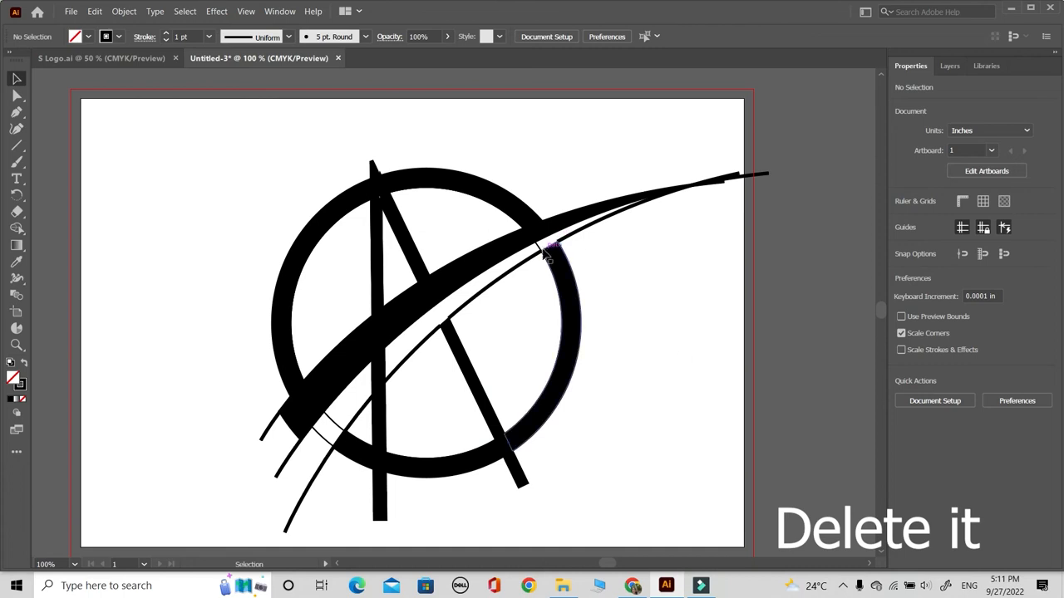
click(548, 243)
key(Delete)
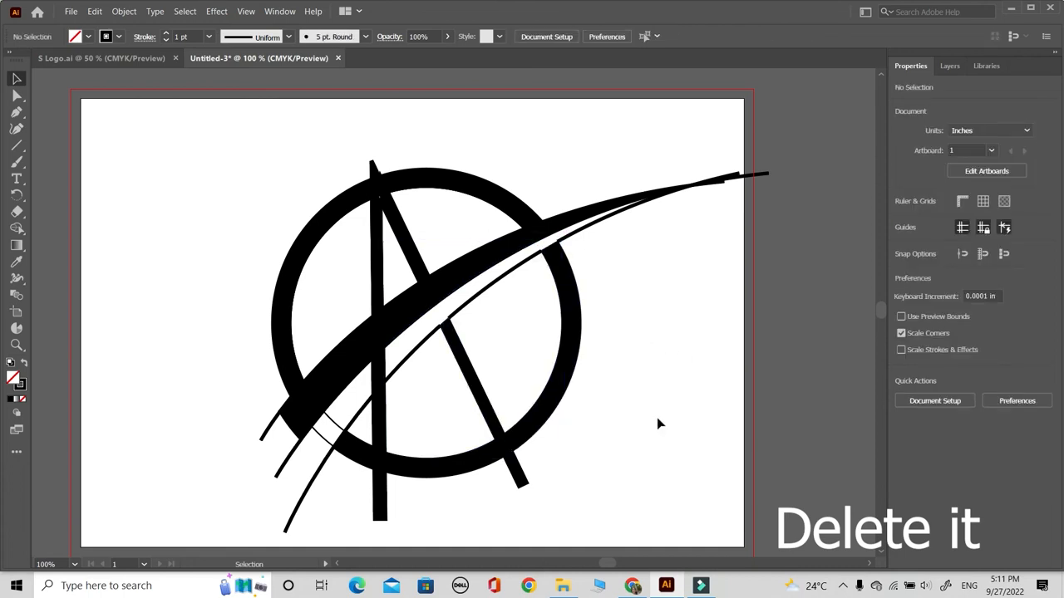
click(323, 436)
key(Delete)
- Ungroup the artwork and delete the leftover curve strokes outside the ring around the swoosh's pointed tip
right_click(571, 216)
click(622, 315)
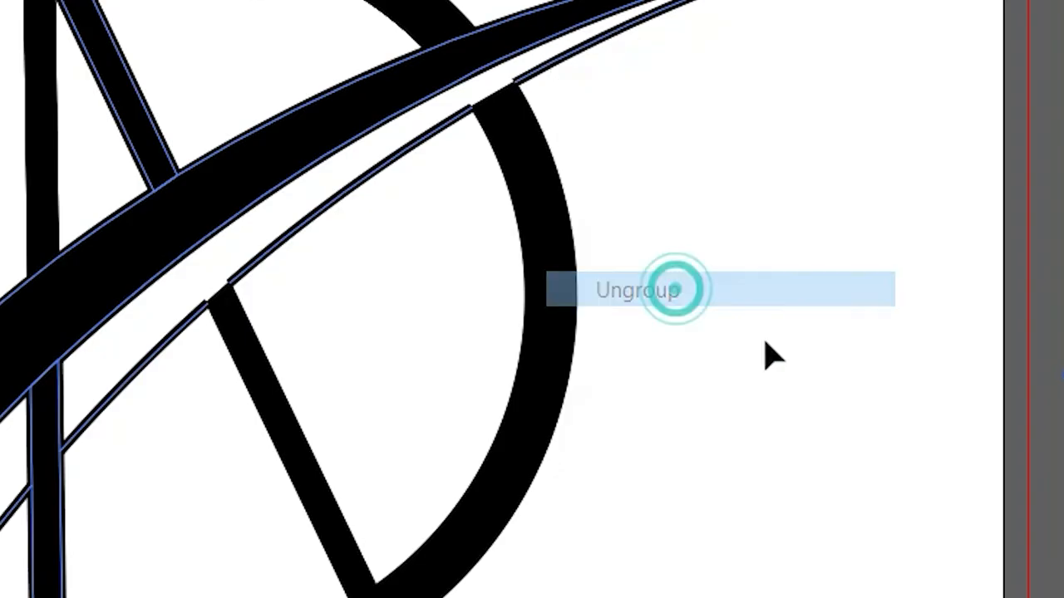
click(567, 238)
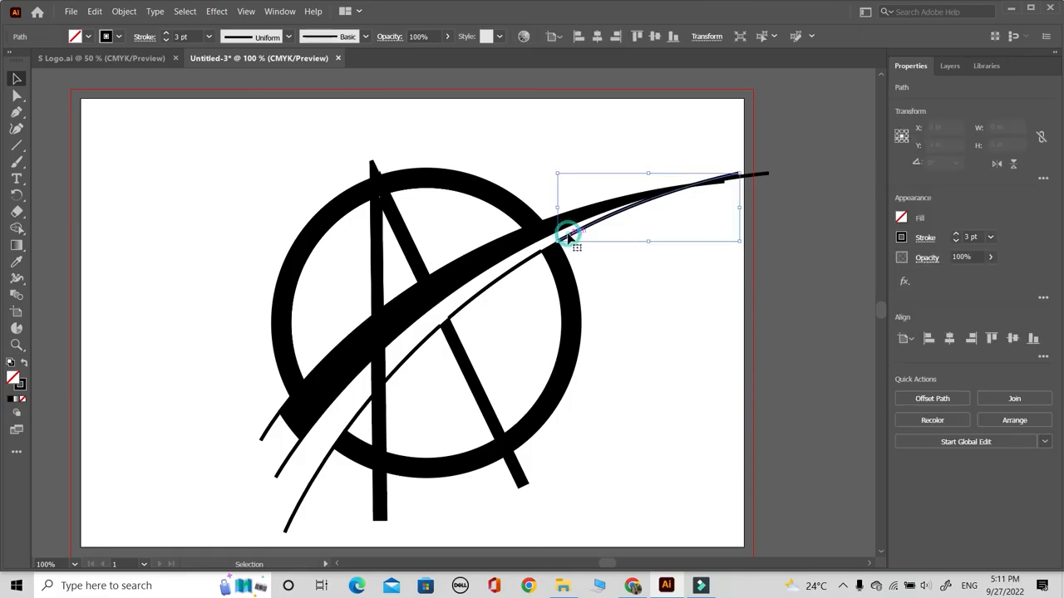
key(Delete)
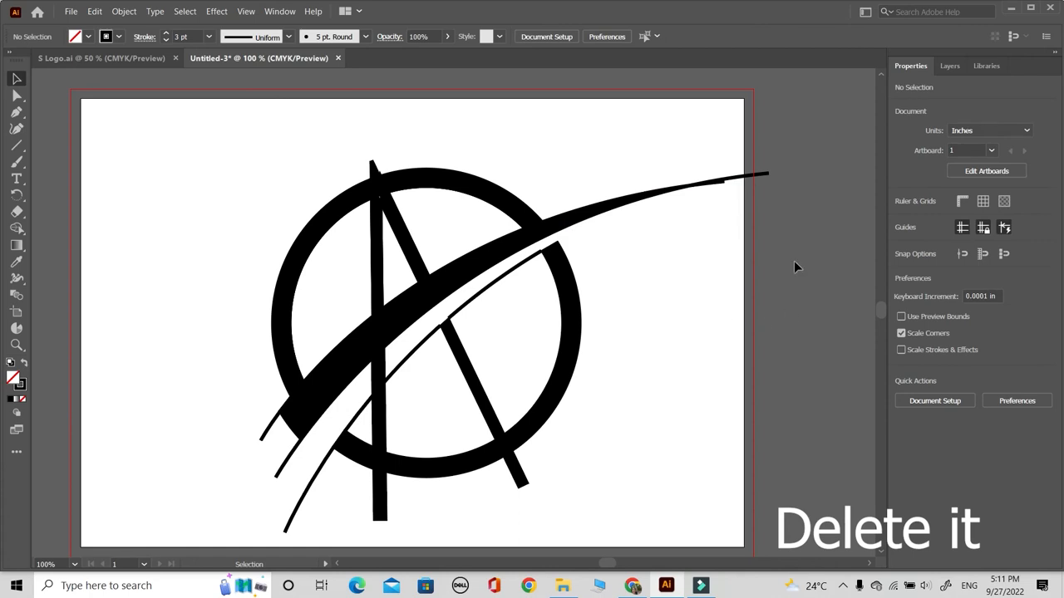
click(738, 182)
key(Delete)
click(720, 185)
key(Delete)
- Delete the remaining pieces of the lowest curve inside the ring, on both sides of the vertical bar
click(475, 301)
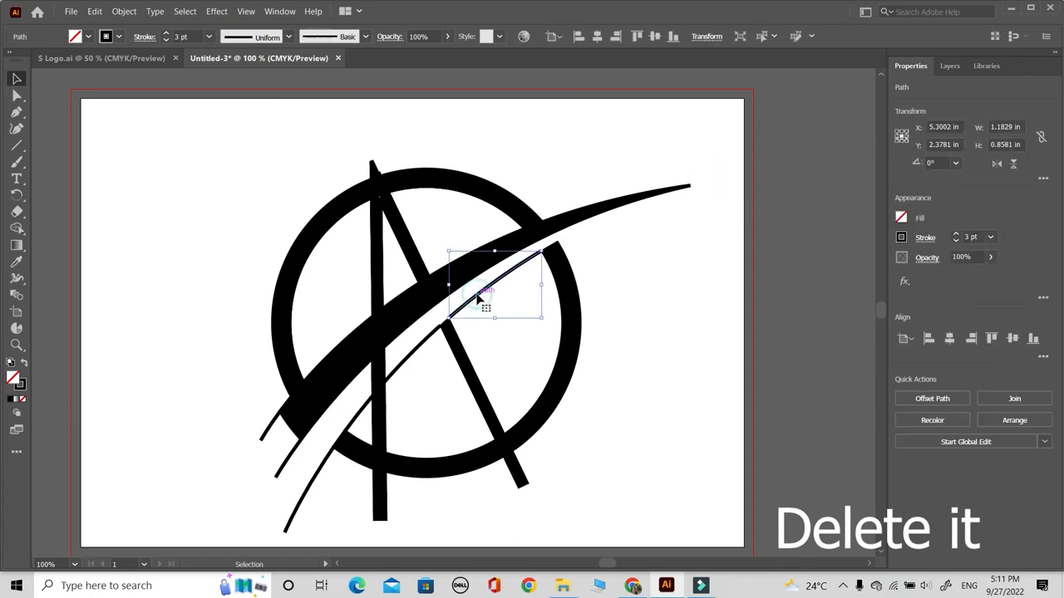
key(Delete)
click(418, 347)
key(Delete)
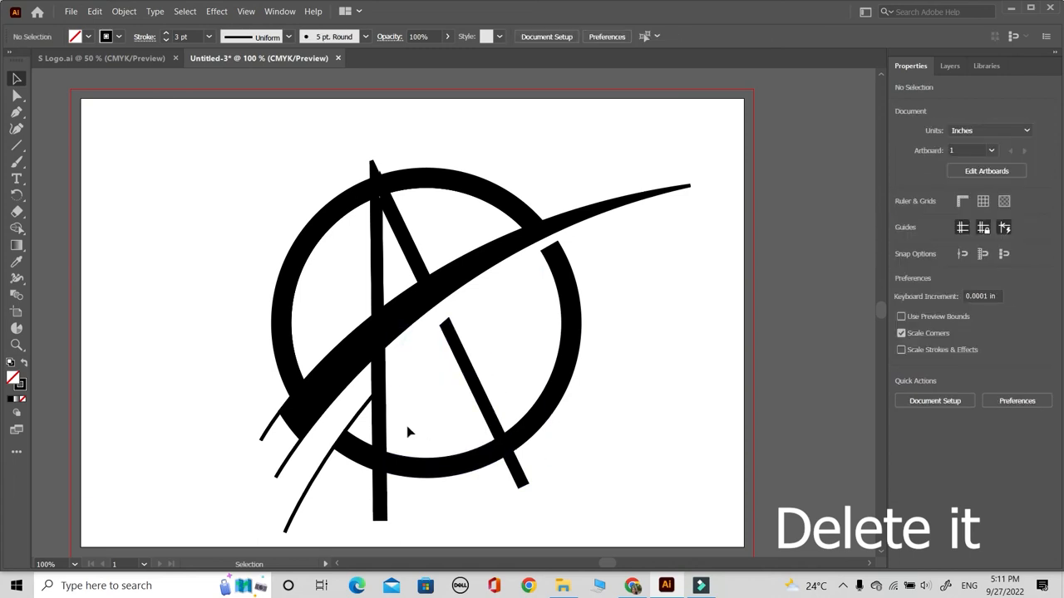
click(349, 424)
key(Delete)
- Delete the three leftover curve tails extending past the ring at the swoosh's wide end
click(317, 476)
key(Delete)
click(283, 472)
key(Delete)
click(268, 430)
key(Delete)
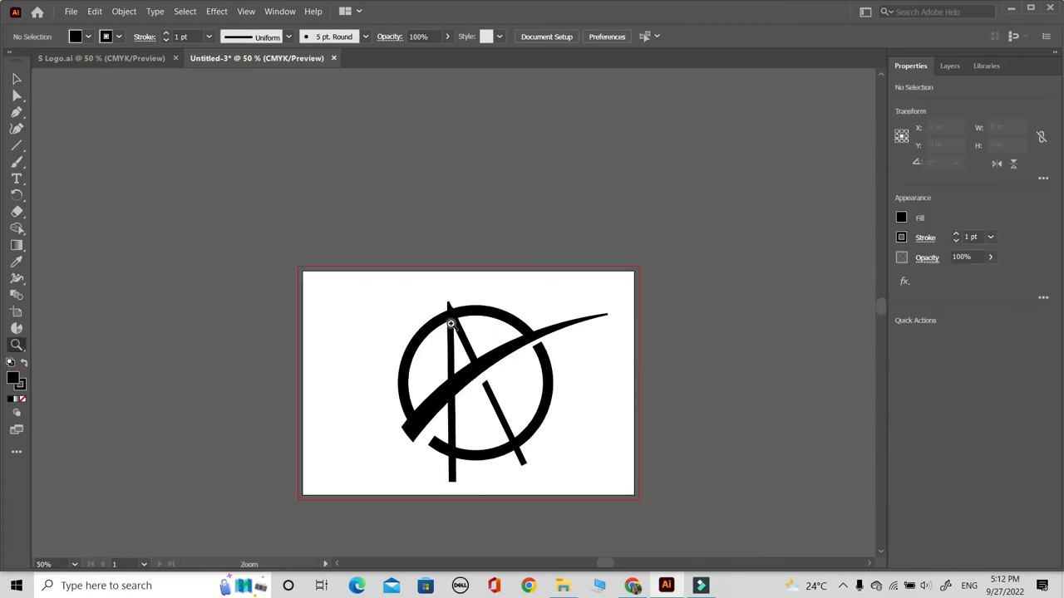
- Move the anchor on the diagonal bar's upper edge into the vertical bar so the two overlap at their junction
click(451, 325)
click(461, 327)
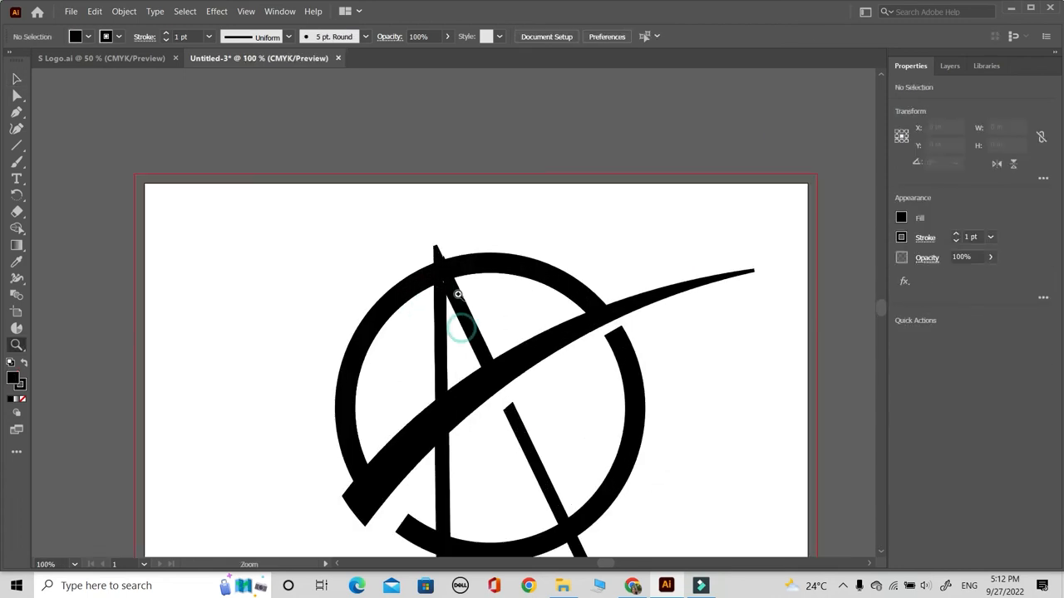
click(457, 293)
click(17, 79)
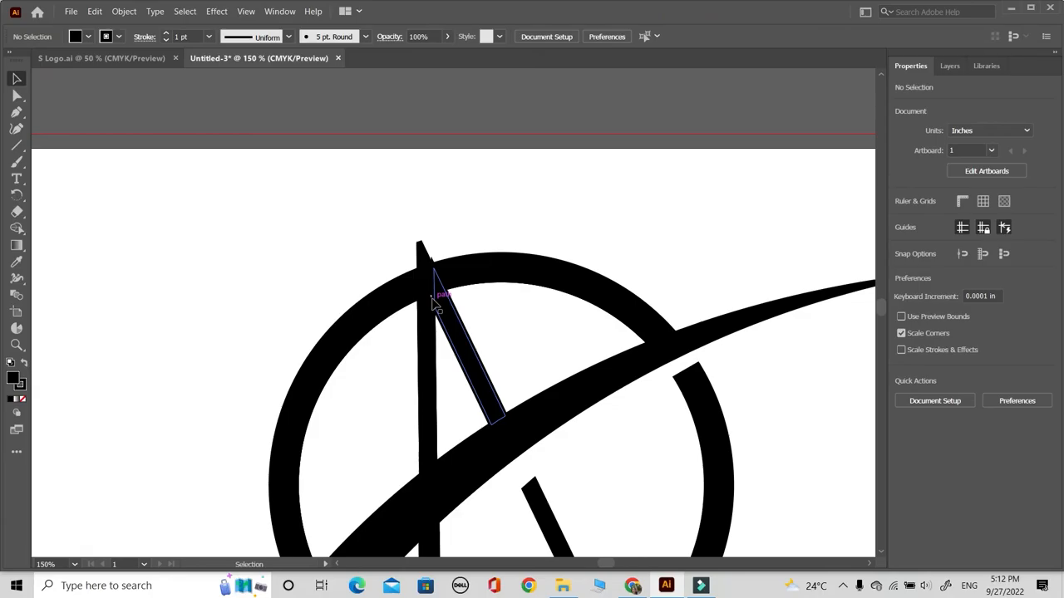
click(438, 301)
click(16, 96)
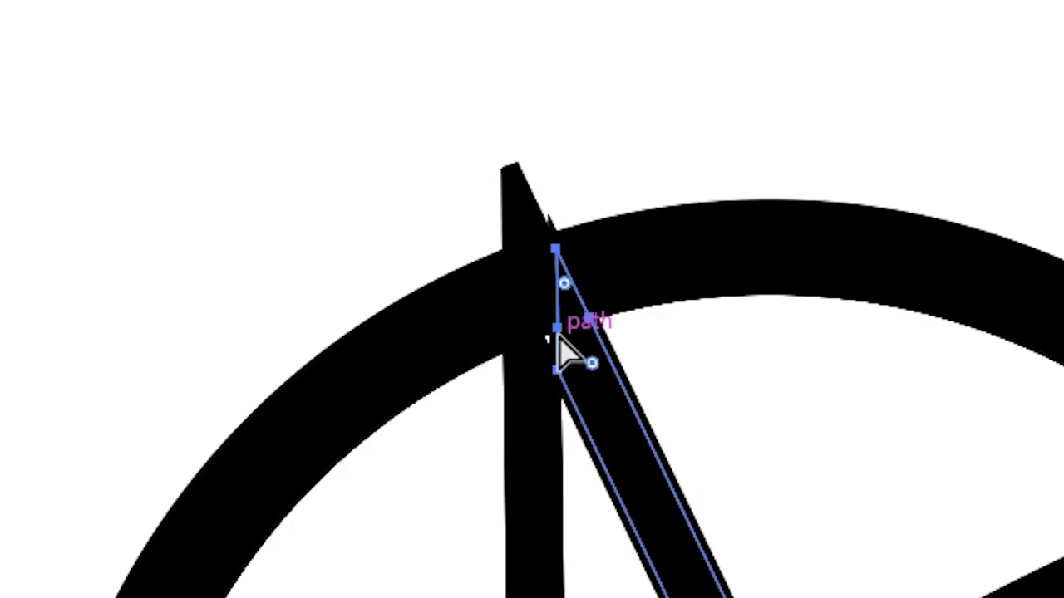
drag(437, 295, 425, 285)
drag(519, 305, 522, 306)
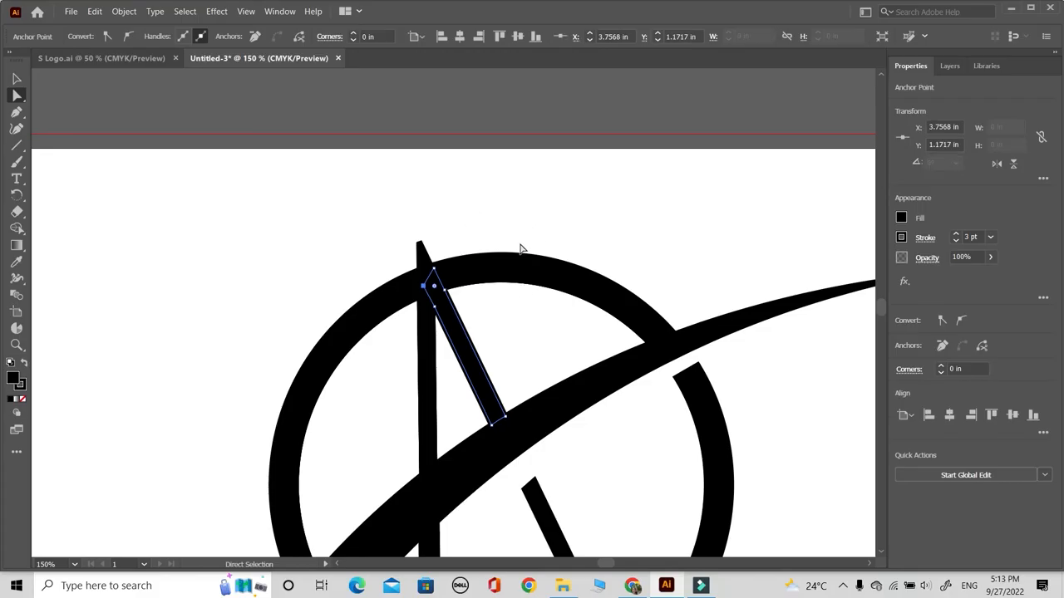
click(237, 220)
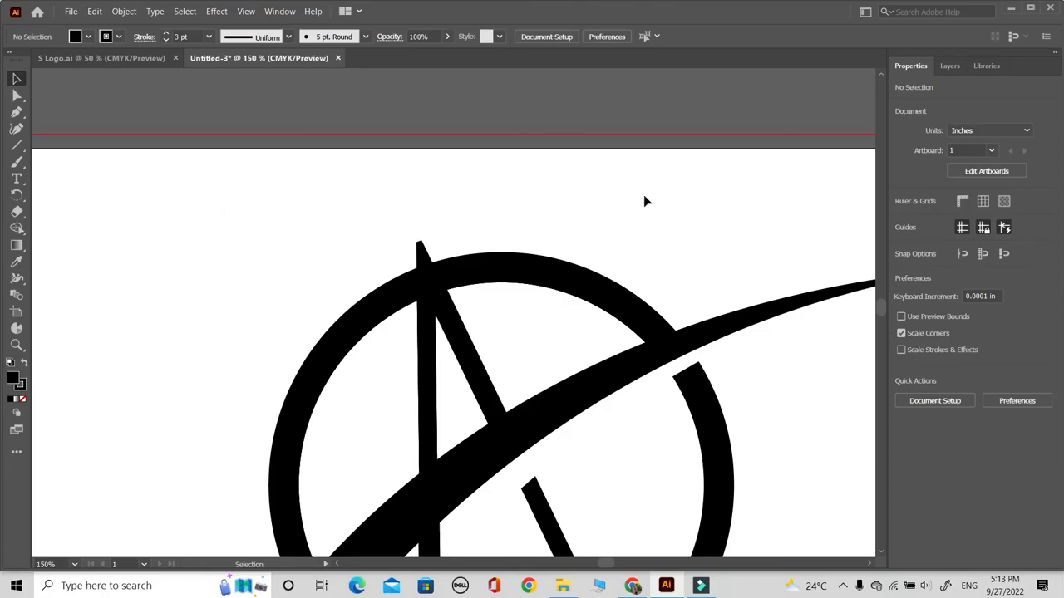
key(ctrl+minus)
key(ctrl+minus)
key(ctrl+minus)
drag(467, 491, 448, 457)
key(ctrl+0)
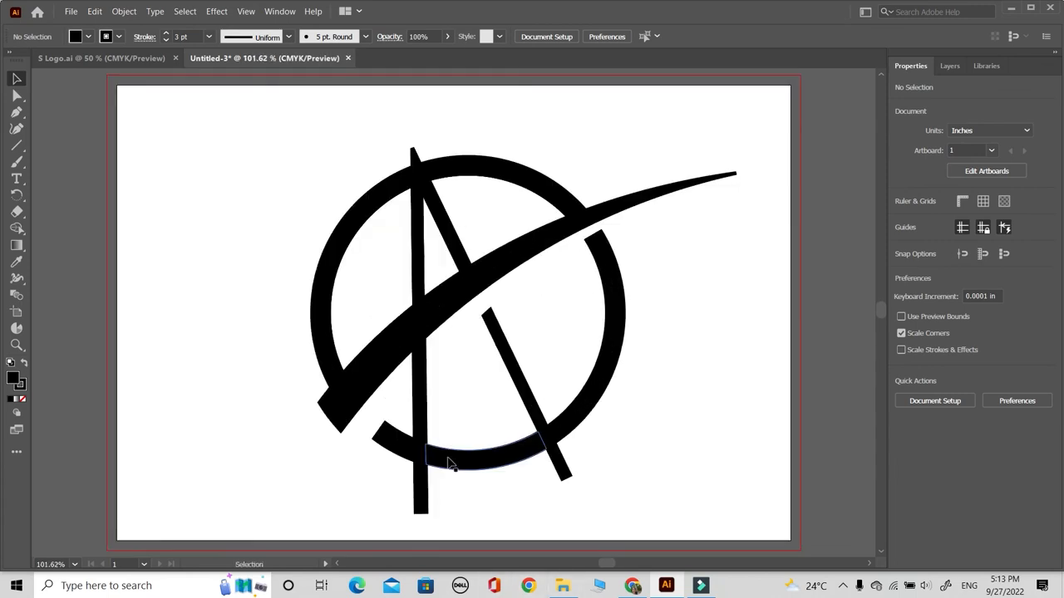